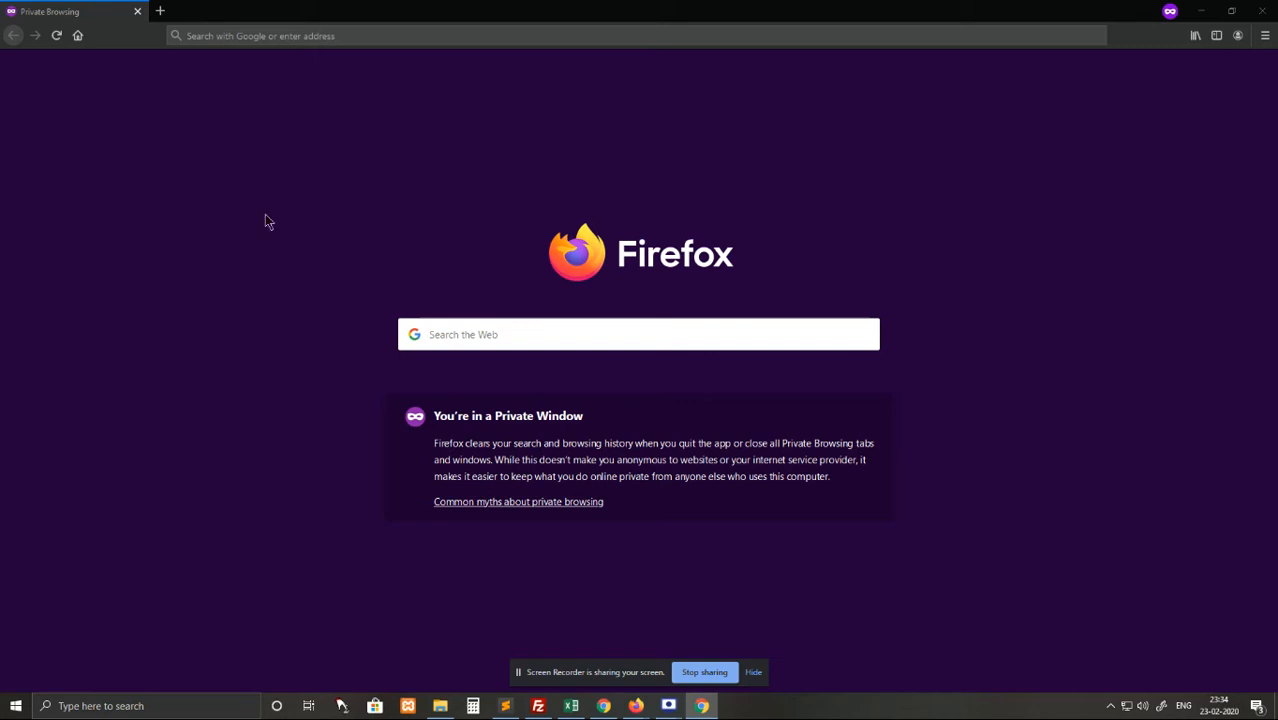
Focus the address bar of the Firefox private browsing window.
left_click(219, 38)
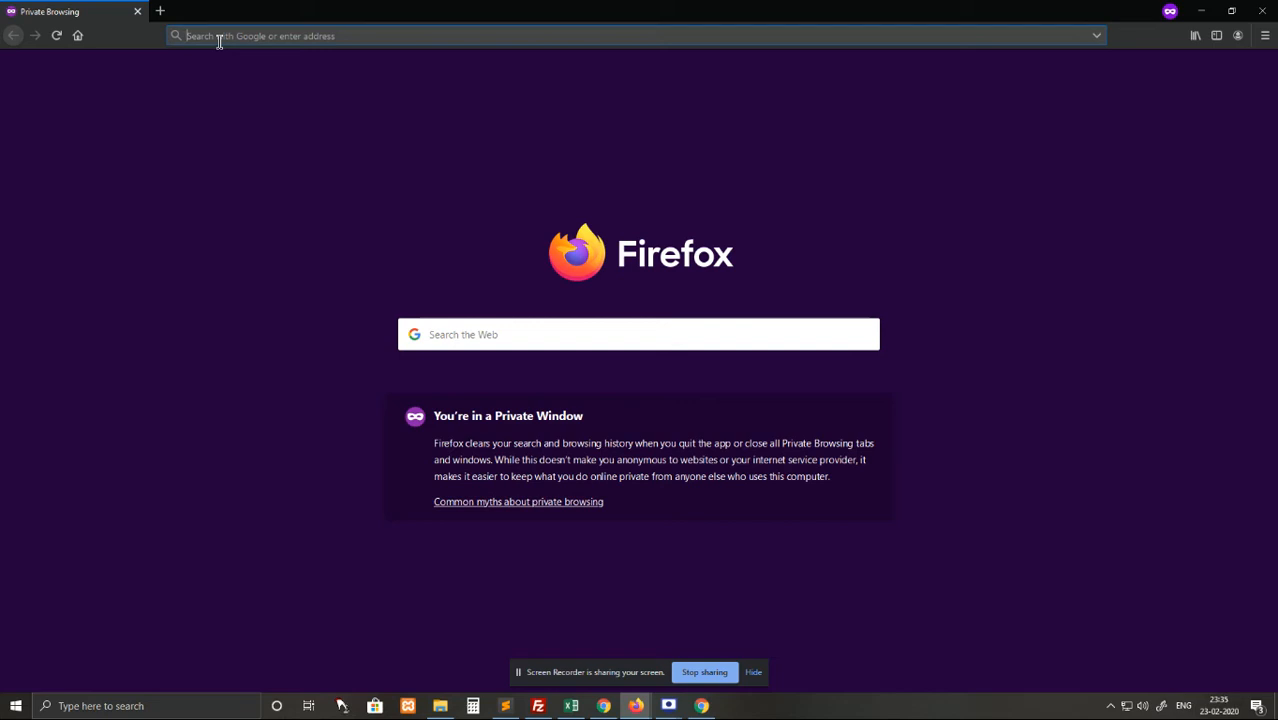
Replace the typed 'webtyron' with 'gainssupercloud' in the address bar, then leave the browser.
type("webtyron")
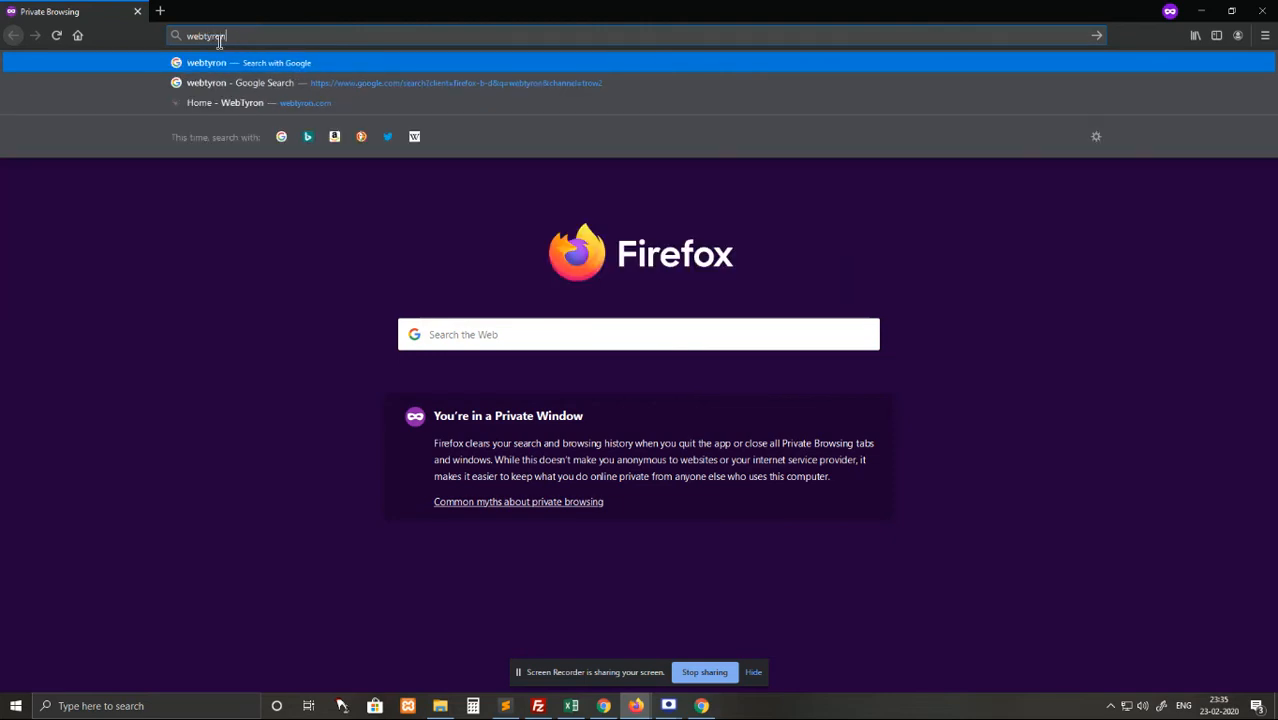
key("BackSpace")
key("BackSpace")
key("BackSpace")
key("BackSpace")
key("BackSpace")
key("BackSpace")
key("BackSpace")
key("BackSpace")
type("gains")
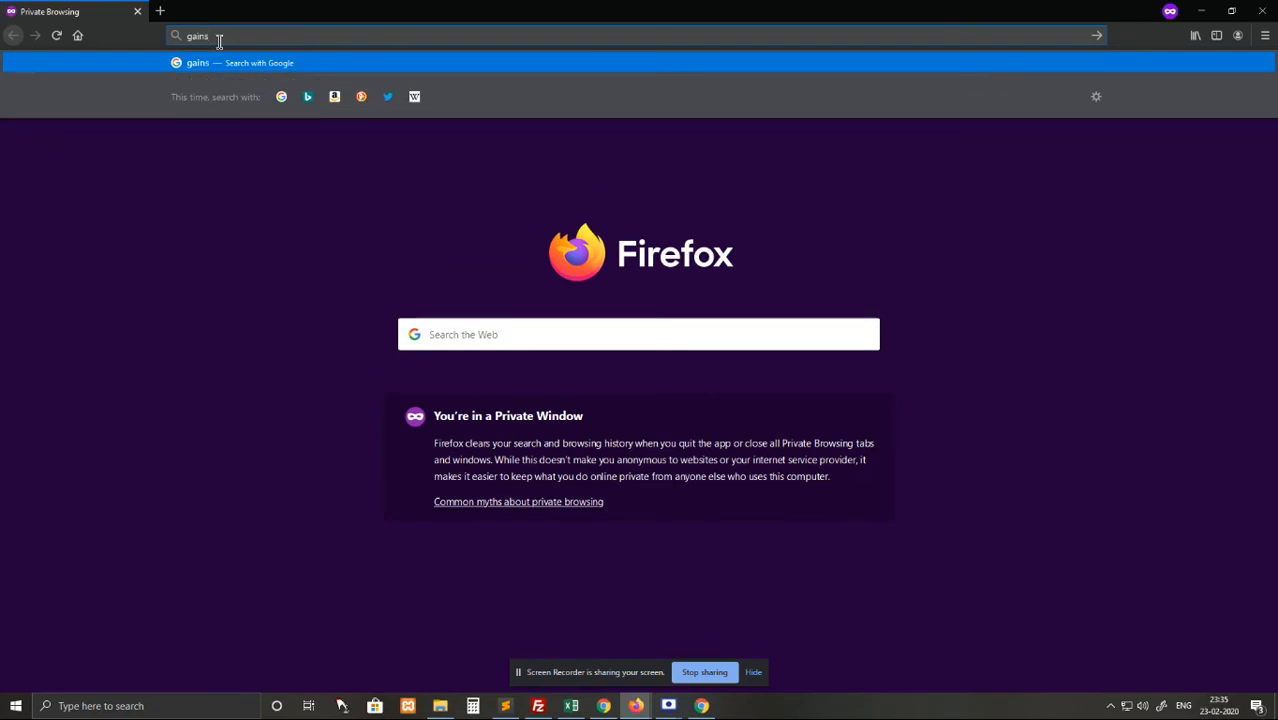
type("supercloud")
key("alt+Tab")
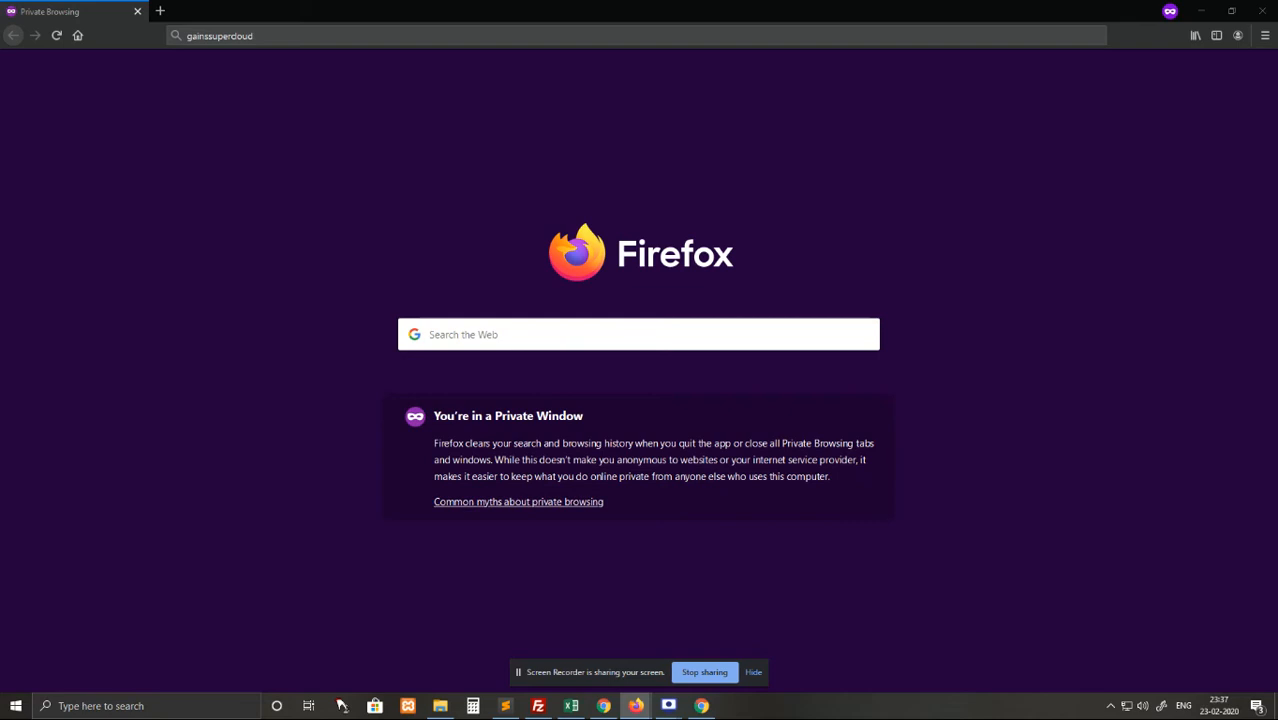
Load the control panel at gains.linuxsupercloud.com:2222 from the pasted address.
left_click(278, 38)
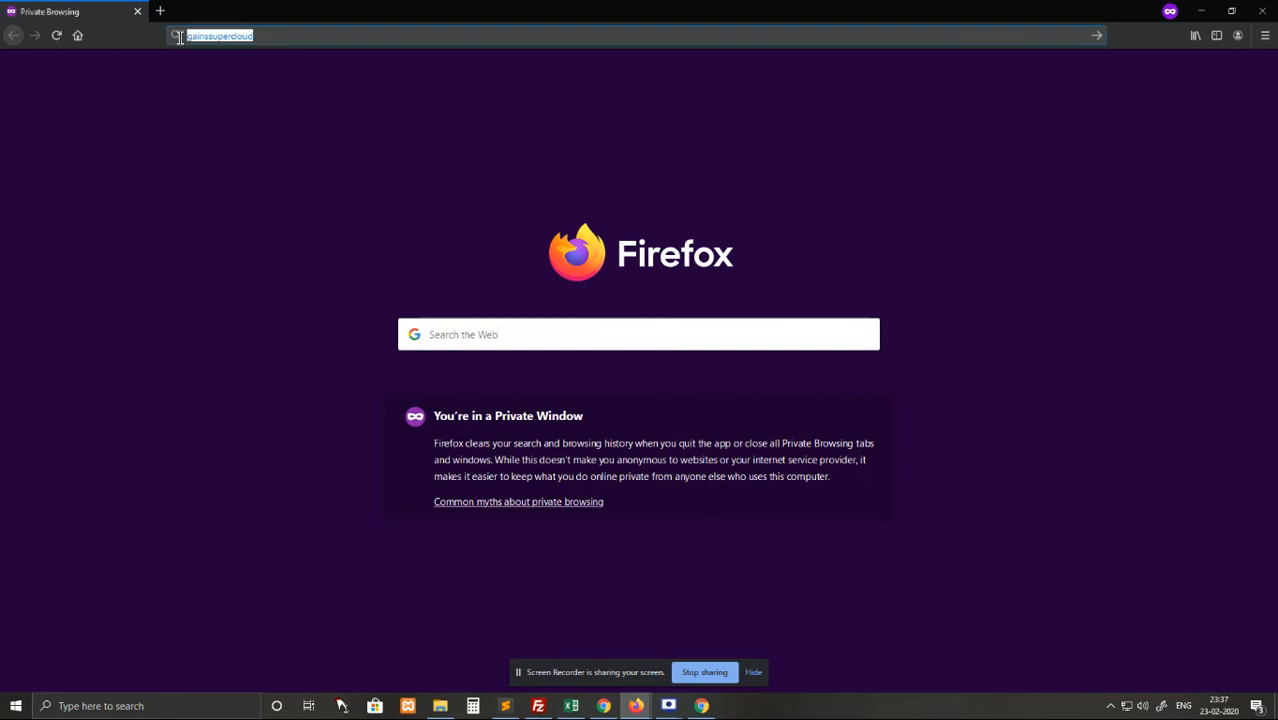
type("https://gains.linuxsupercloud.com:2222/")
left_click(183, 62)
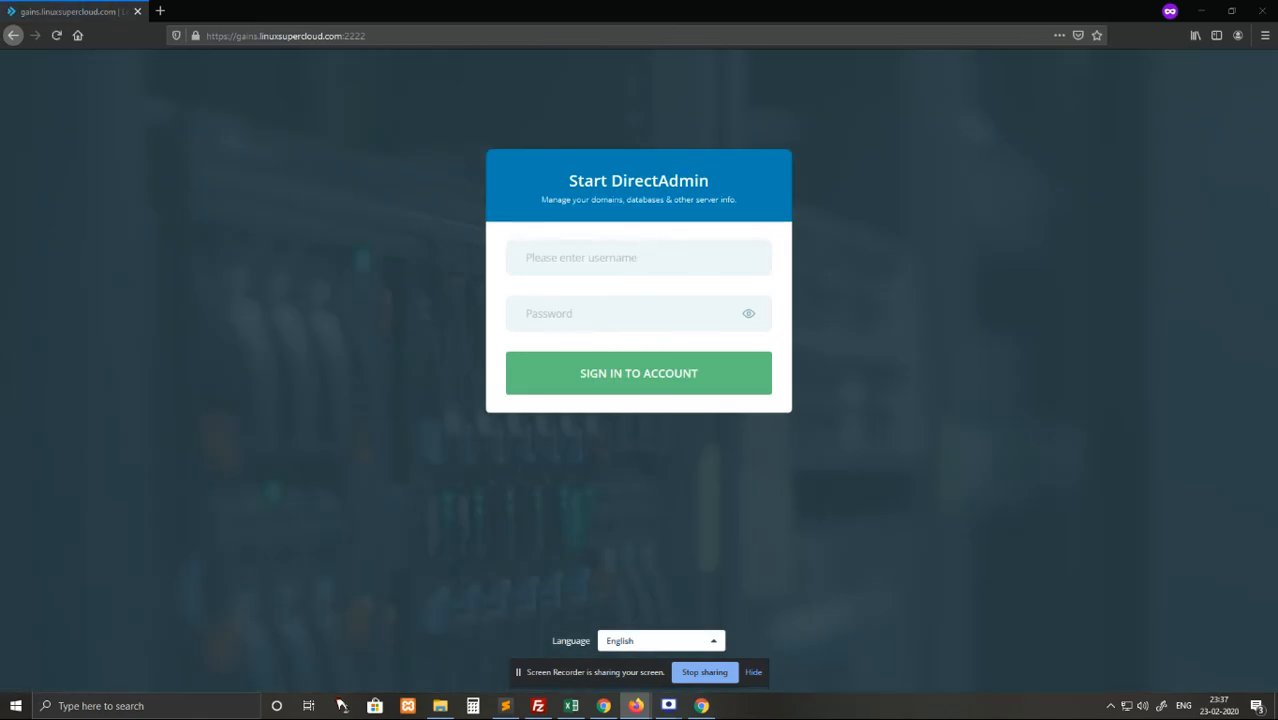
Sign in with the account's username and password to reach the reseller dashboard.
left_click(537, 254)
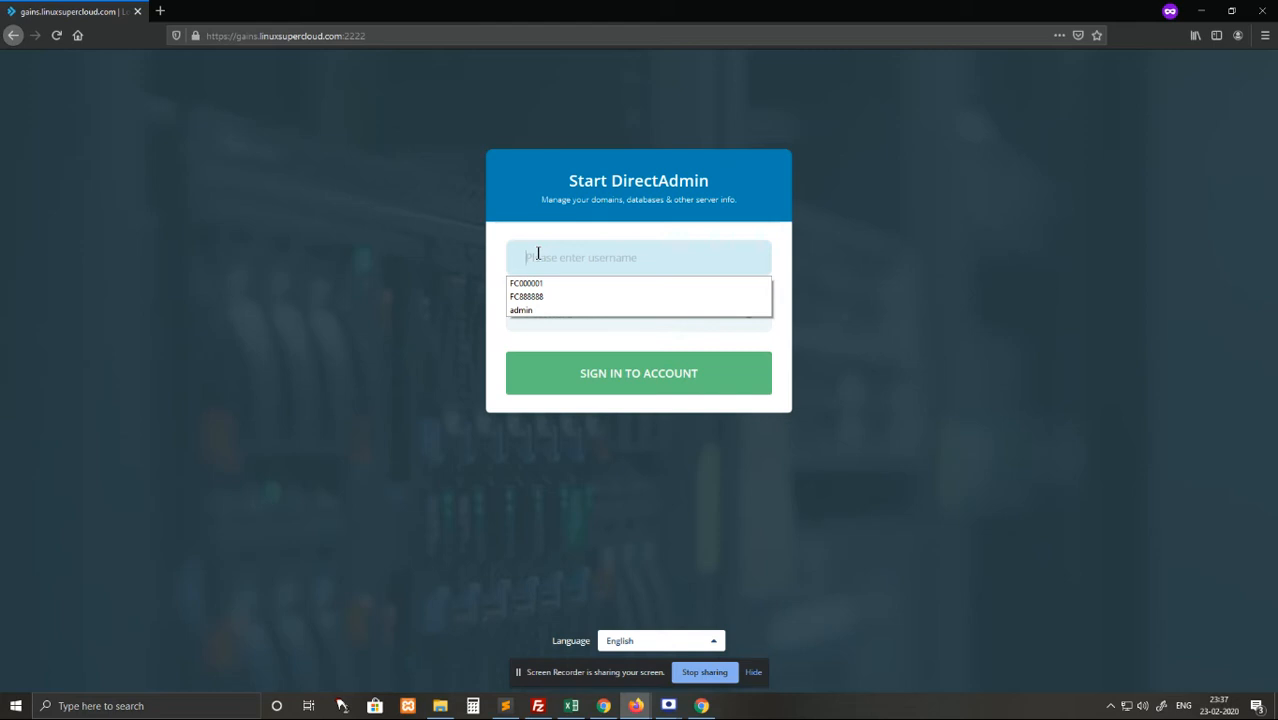
type("webtyron")
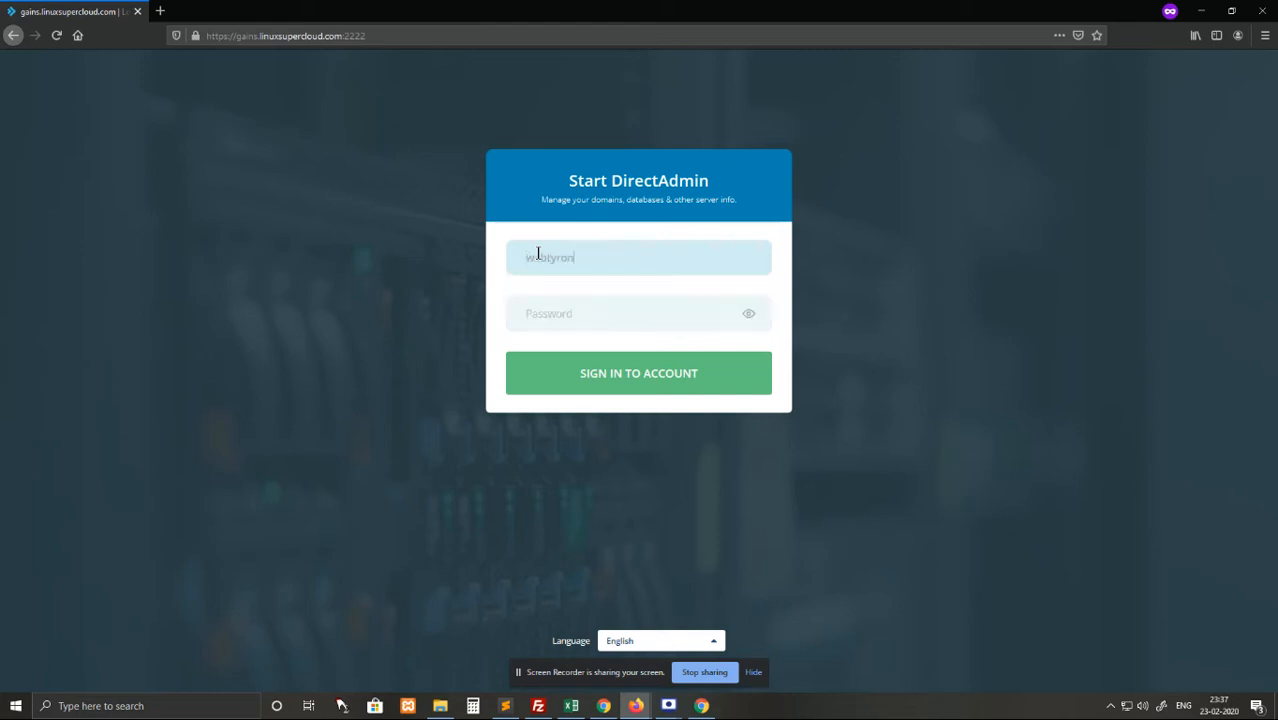
left_click(535, 327)
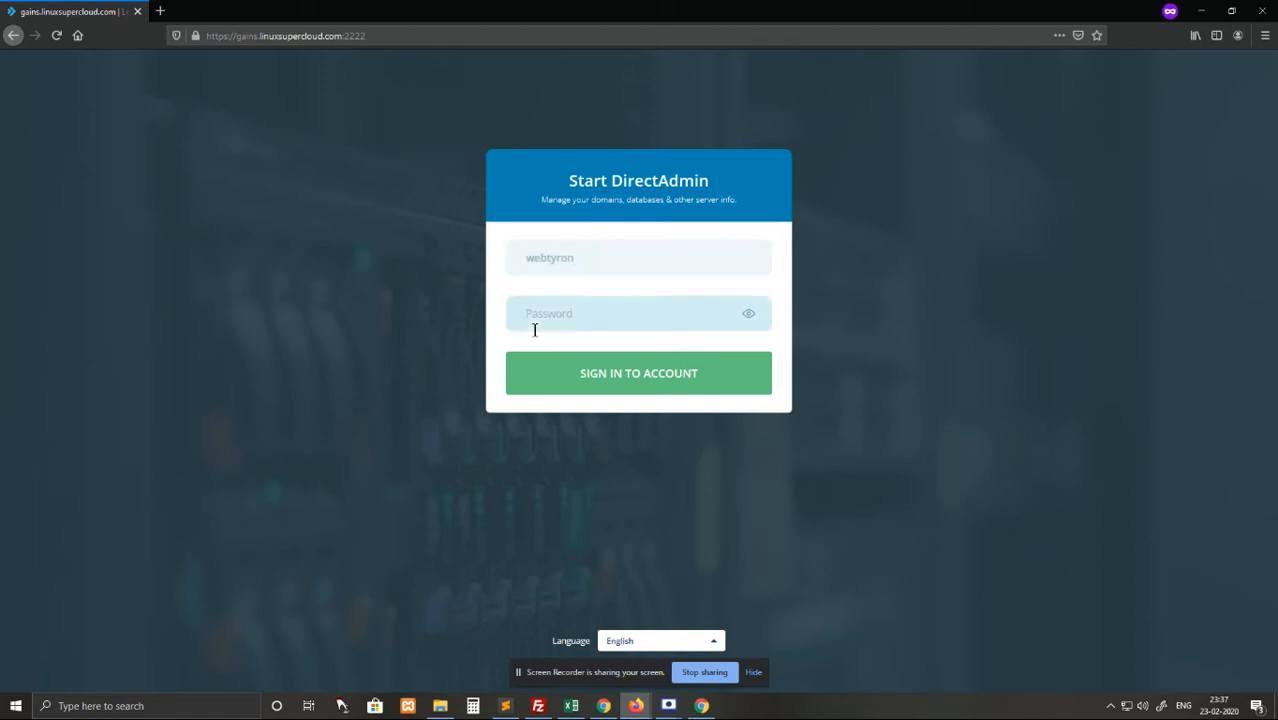
key("ctrl+v")
left_click(733, 369)
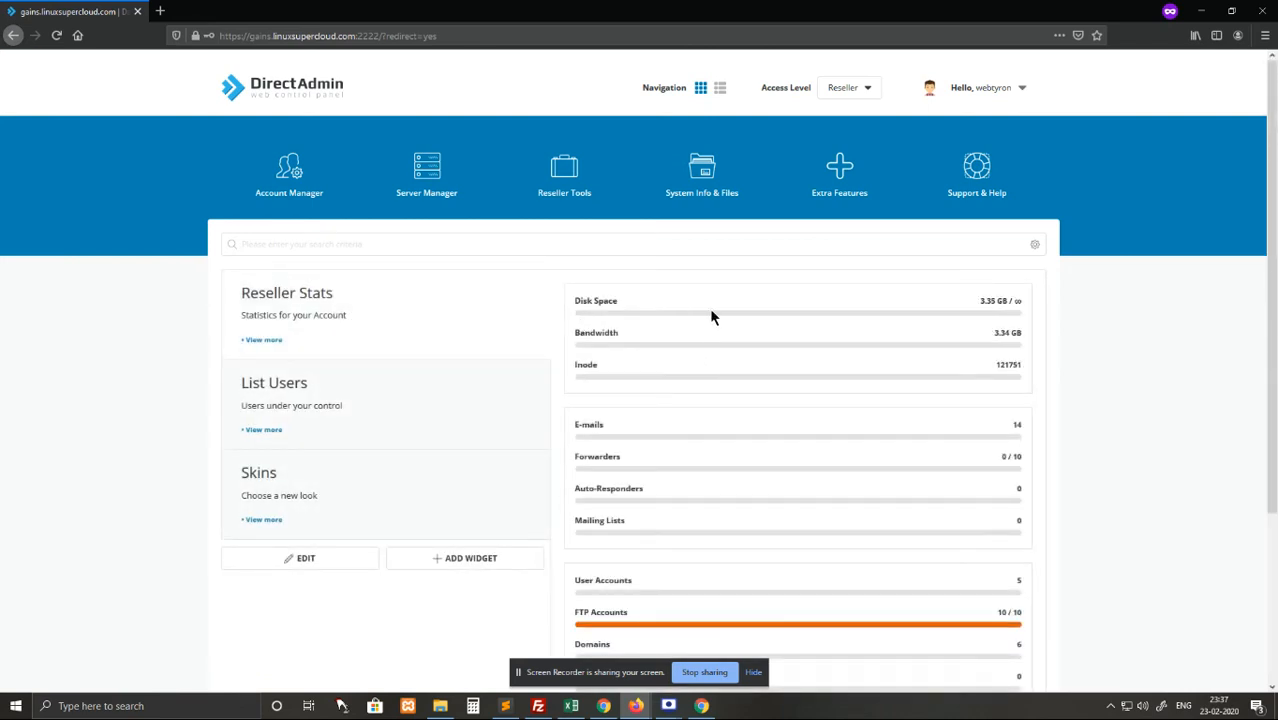
Set Access Level to User and show all menu sections as an expanded list.
left_click(845, 90)
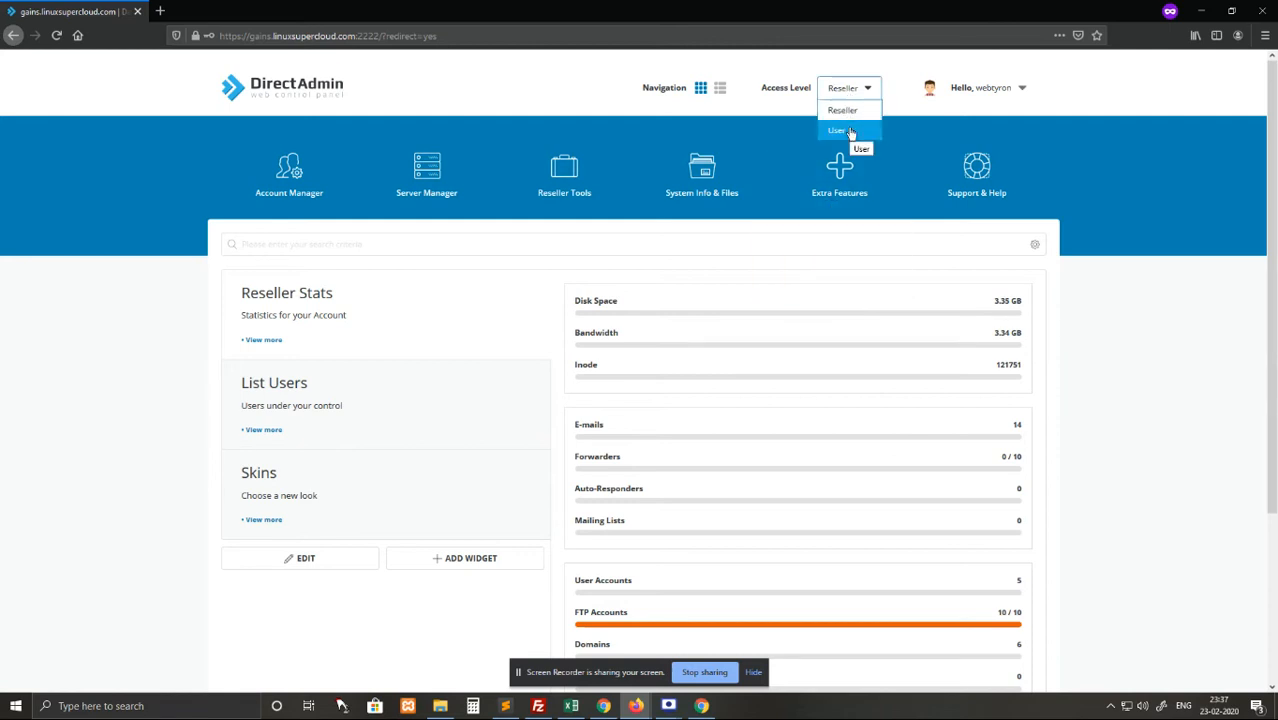
left_click(838, 131)
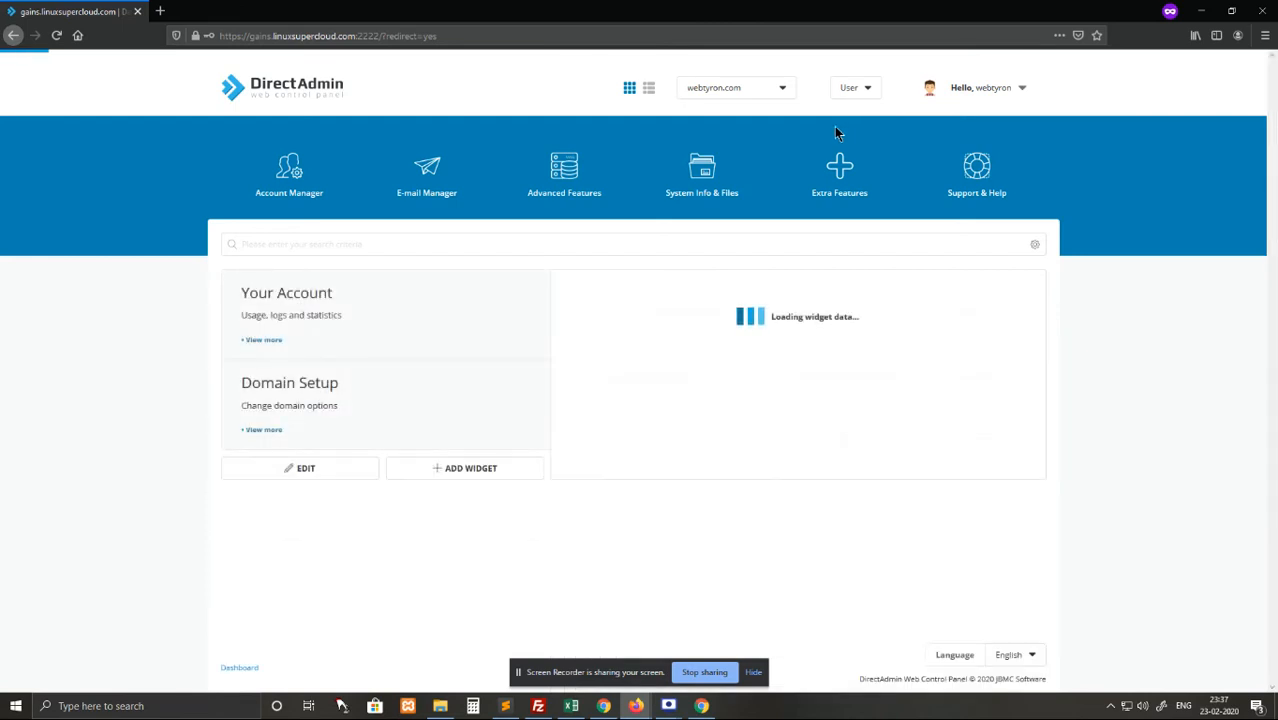
mouse_move(726, 246)
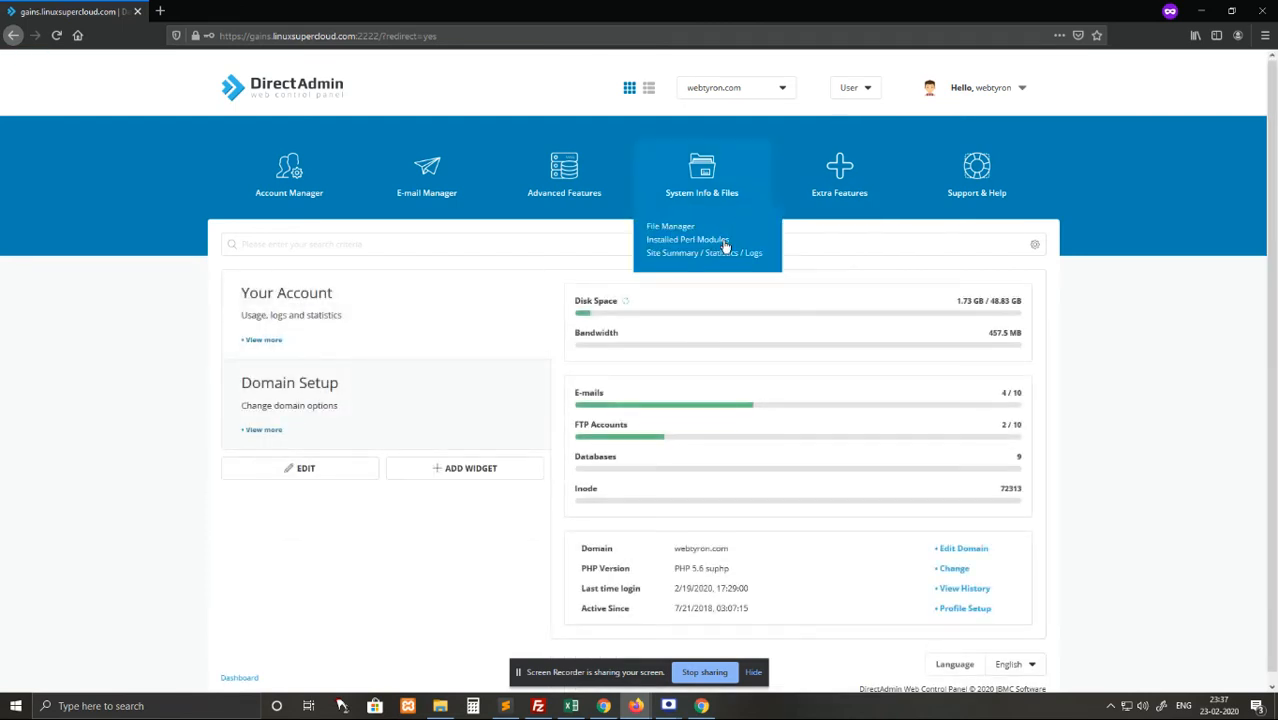
left_click(648, 89)
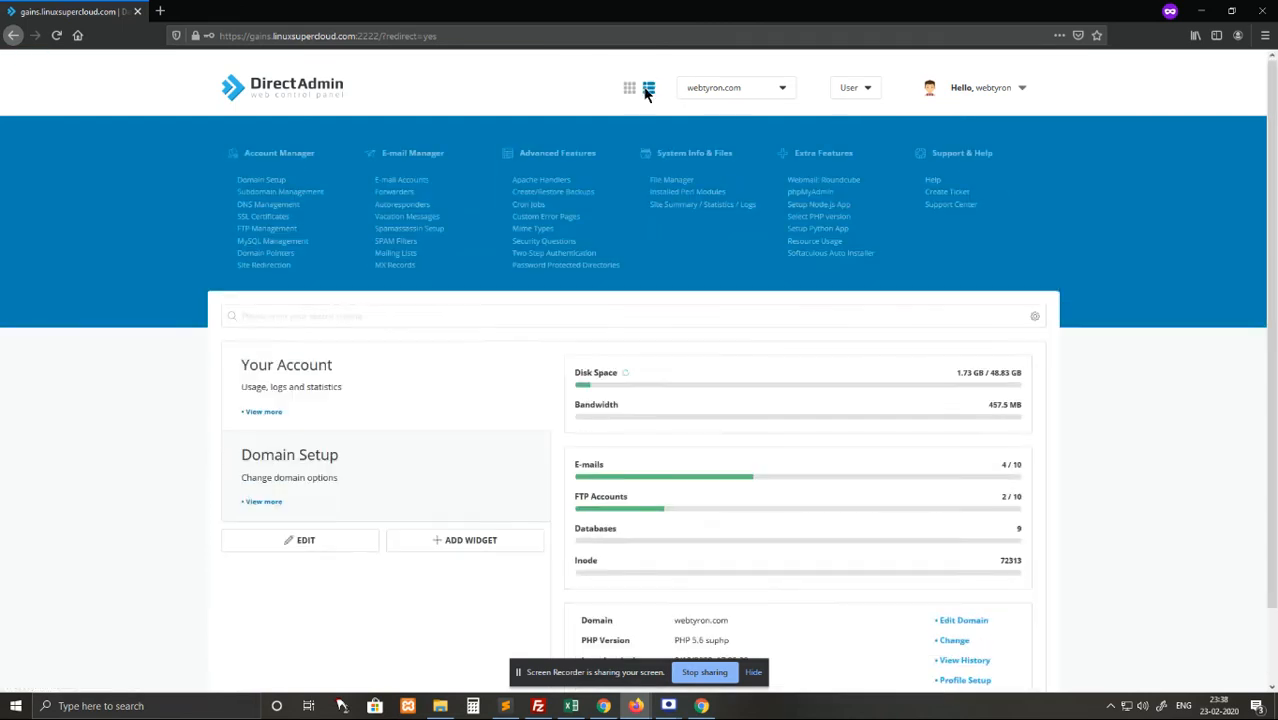
Open File Manager and locate the public_html folder under domains/webtyron.com.
left_click(656, 182)
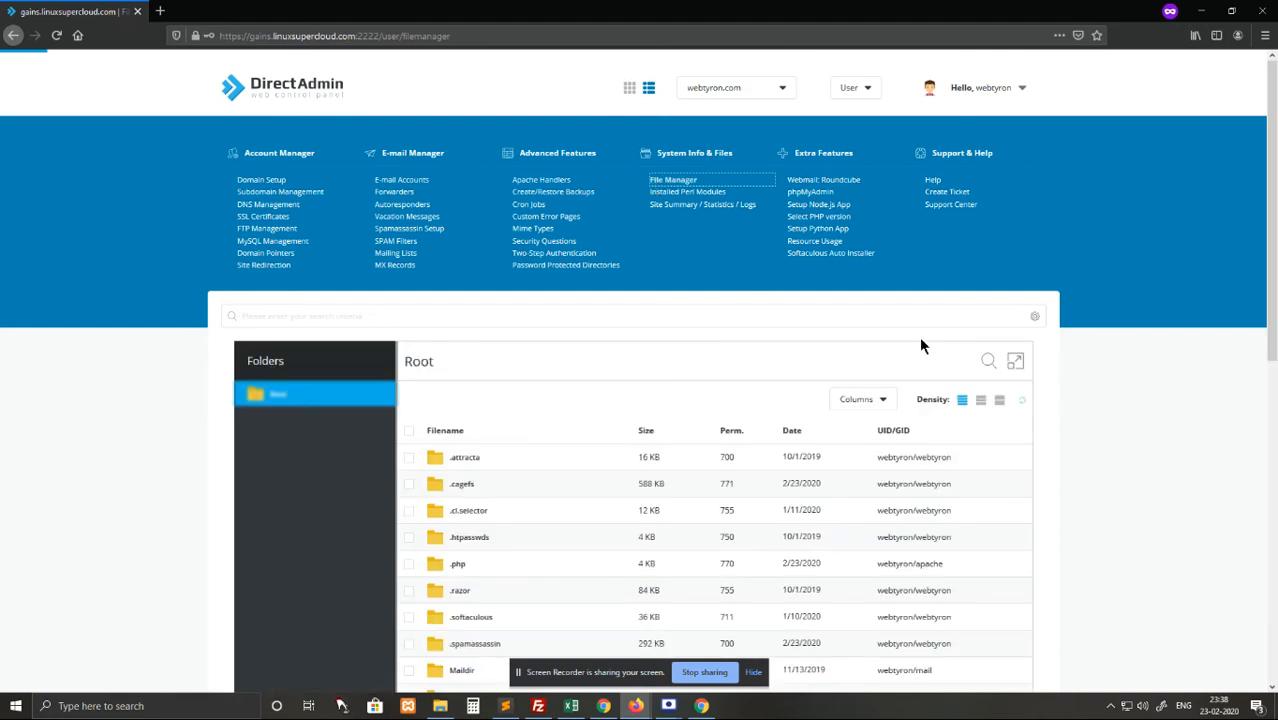
scroll(1272, 291, "down", 5)
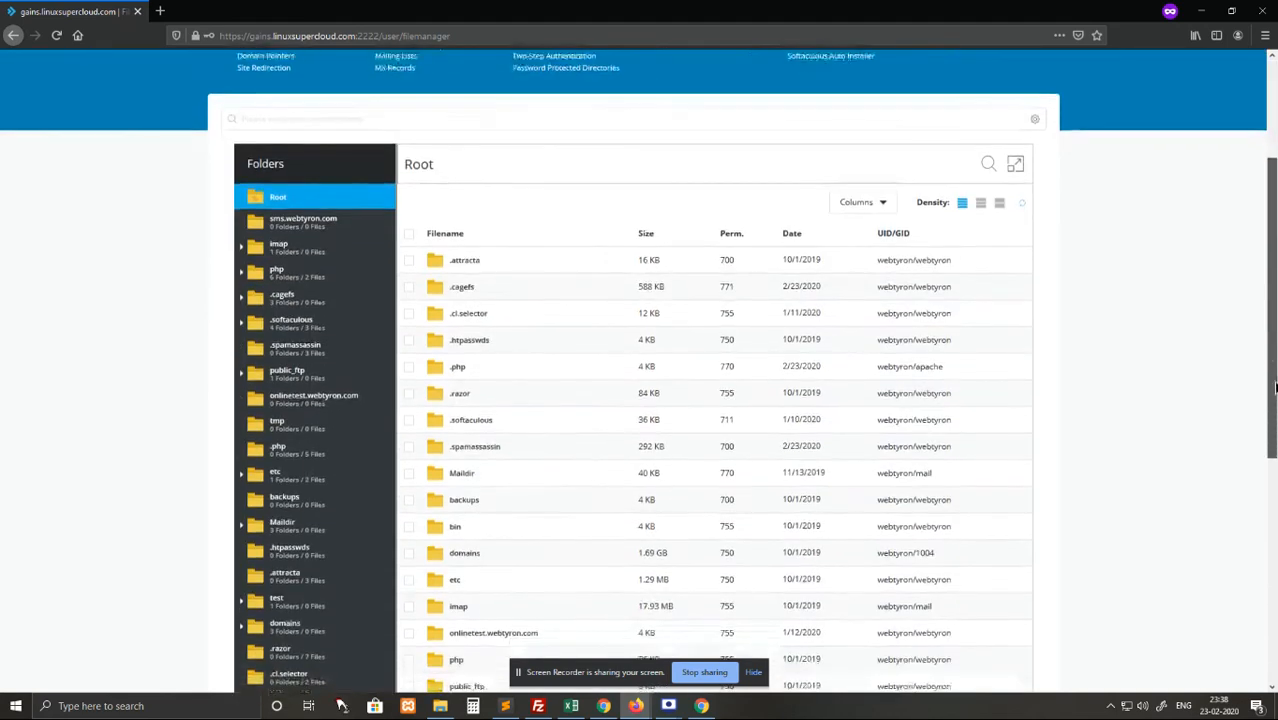
scroll(1175, 393, "down", 3)
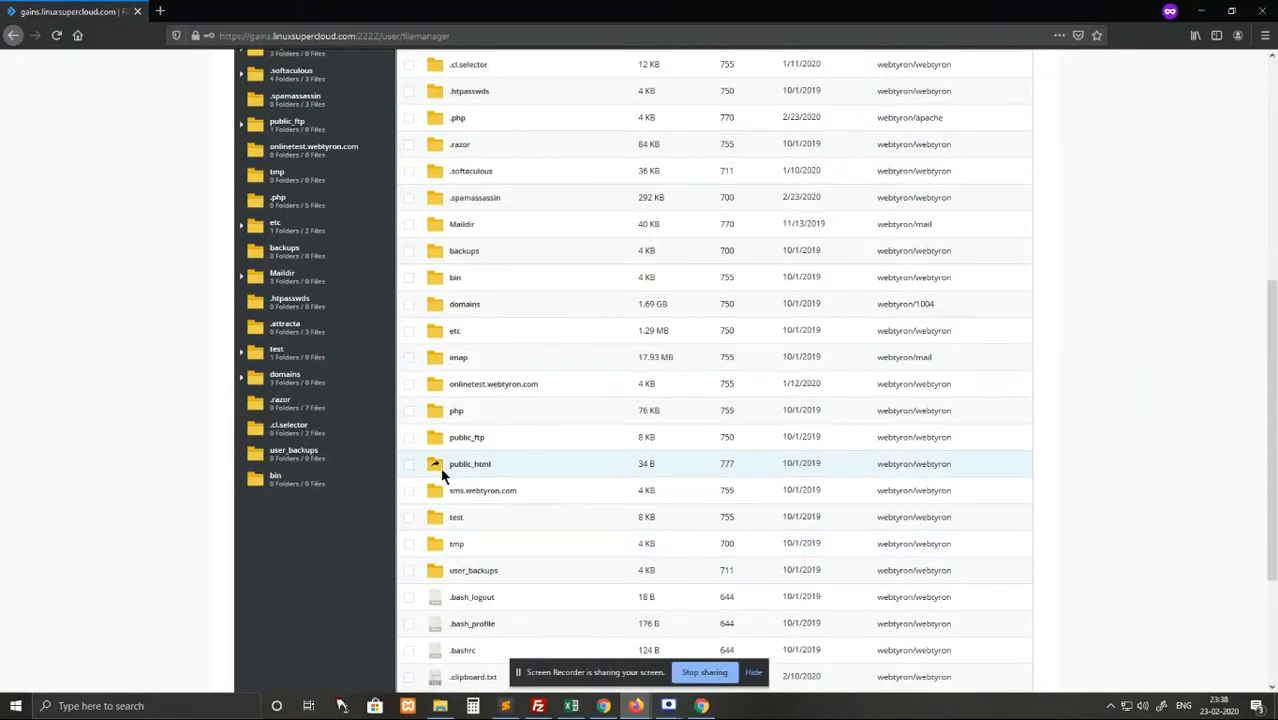
right_click(445, 476)
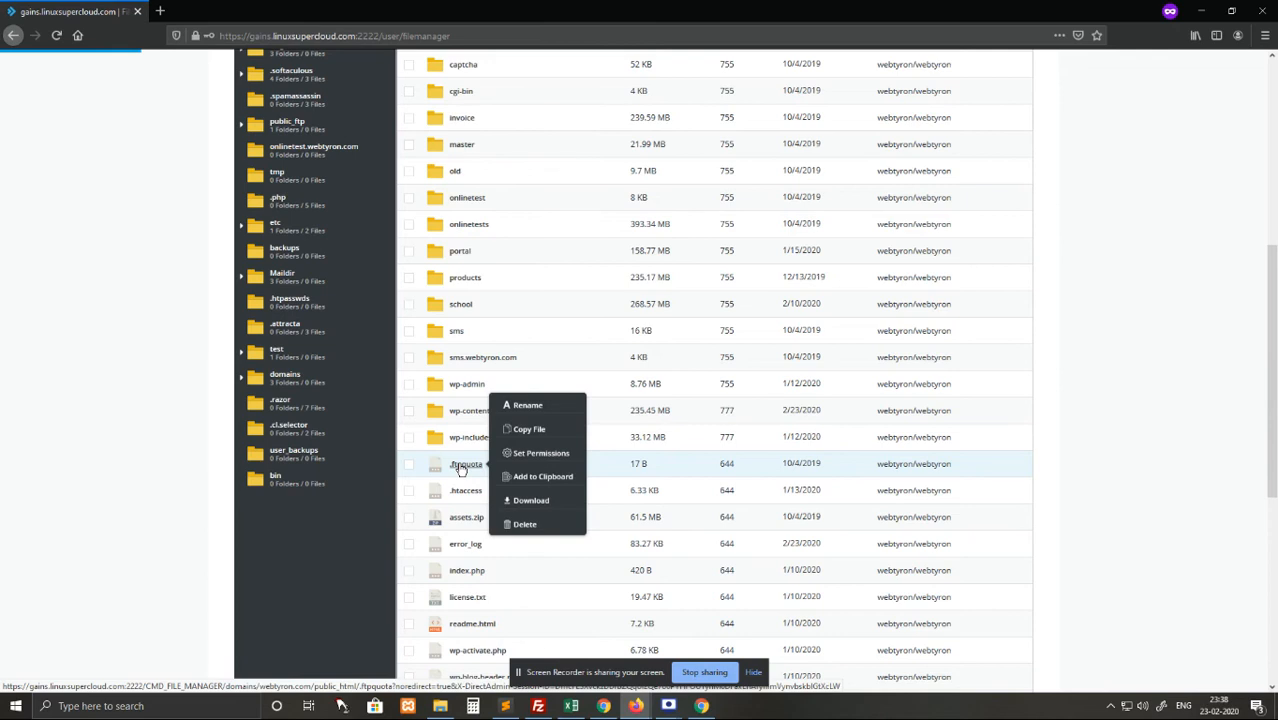
Scroll through public_html's full list of WordPress files and site subfolders.
scroll(690, 482, "down", 3)
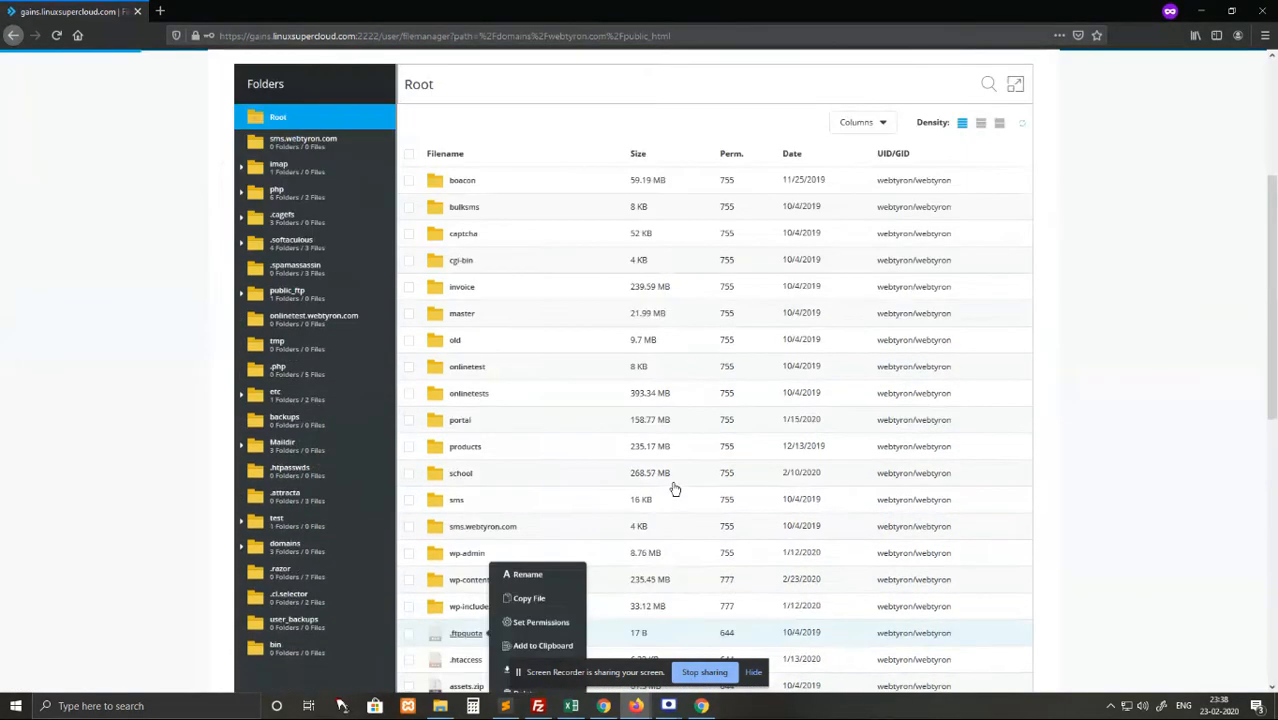
scroll(675, 489, "down", 1)
scroll(675, 489, "up", 2)
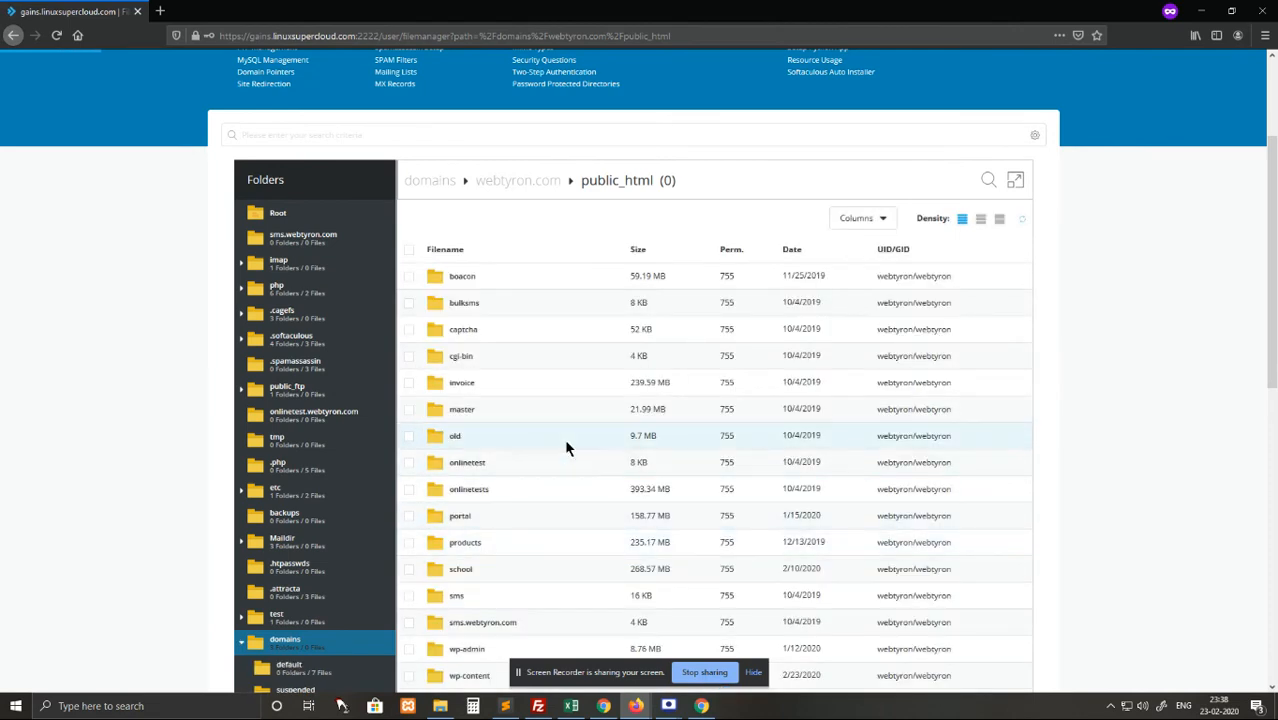
scroll(485, 442, "down", 2)
right_click(485, 442)
scroll(470, 436, "down", 3)
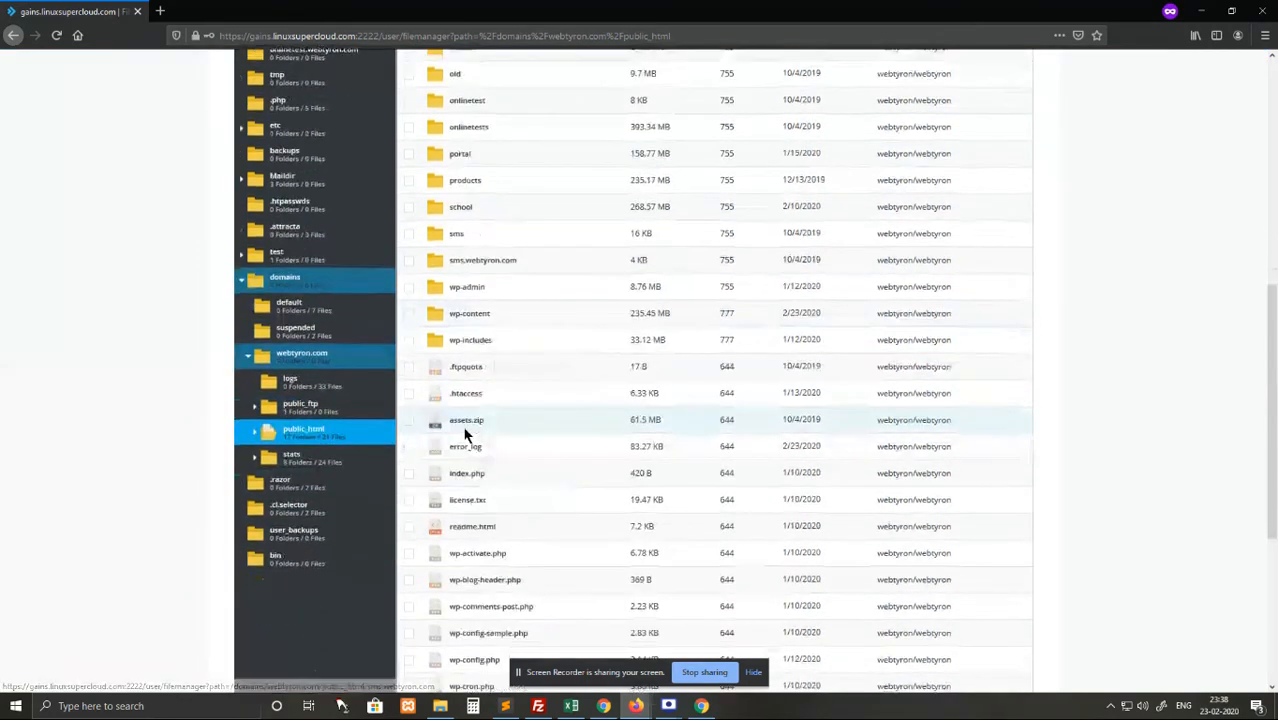
scroll(464, 433, "down", 5)
scroll(499, 462, "up", 8)
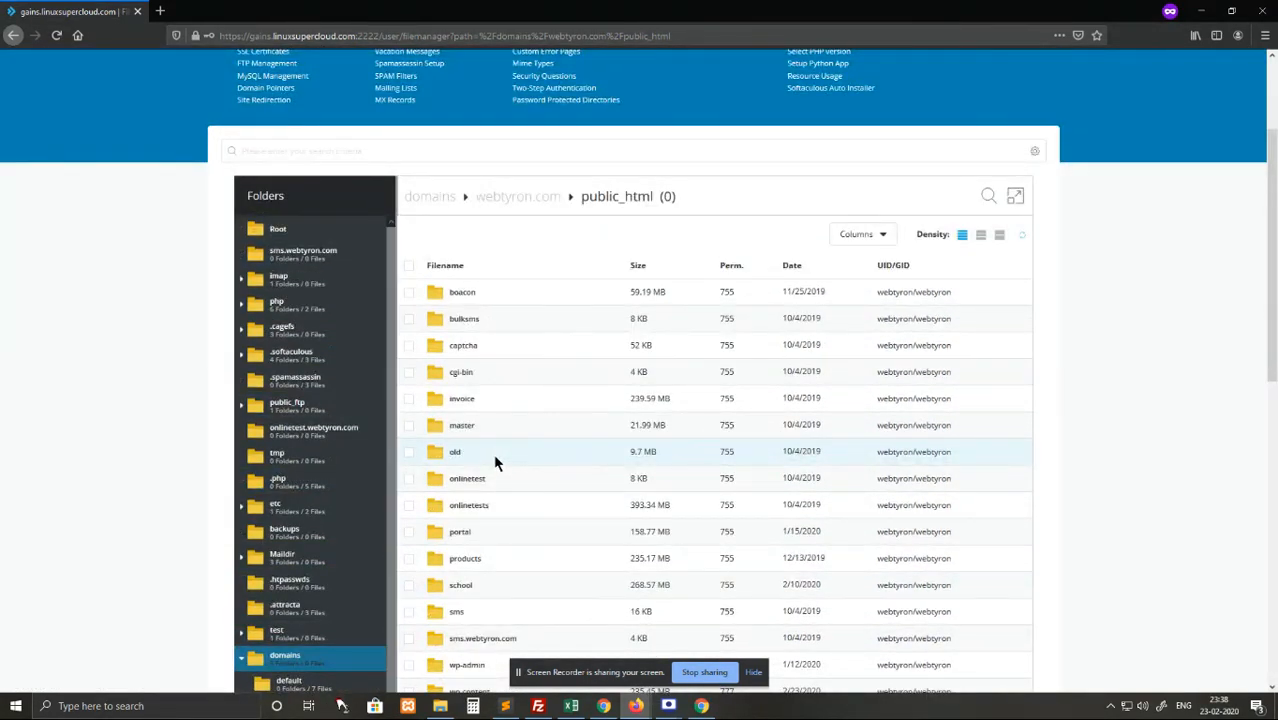
scroll(494, 460, "up", 3)
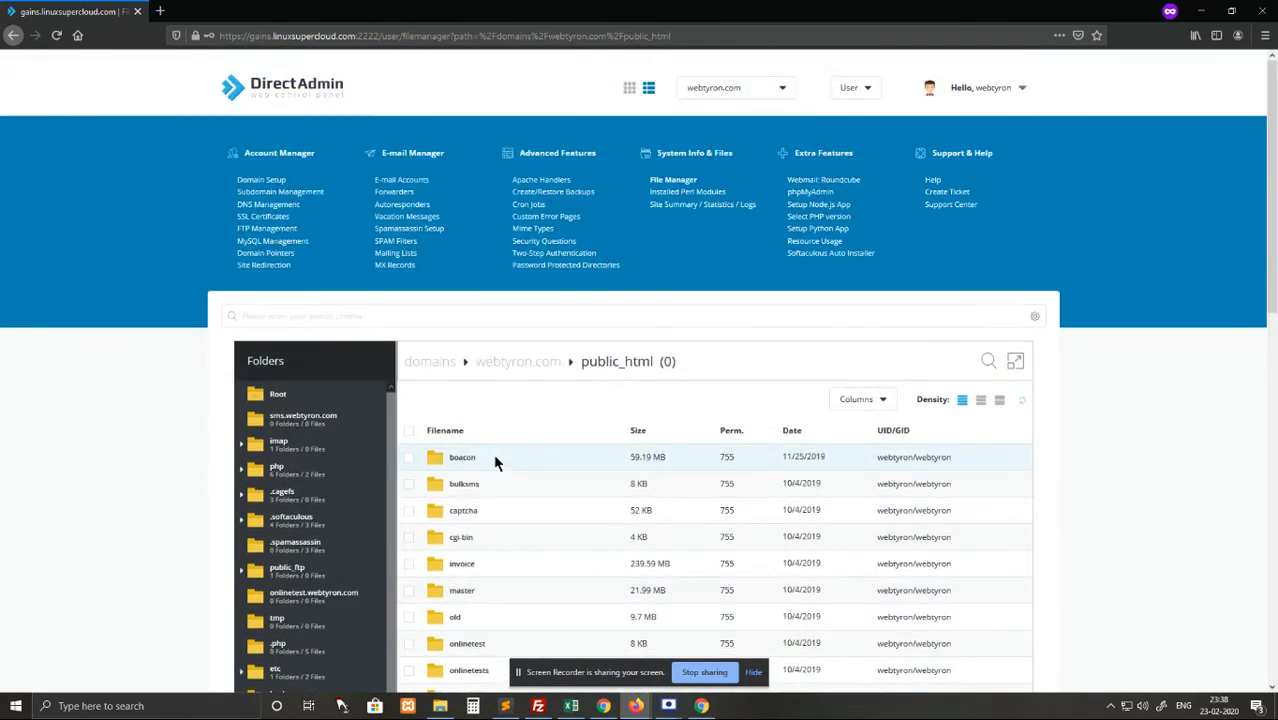
scroll(494, 460, "down", 6)
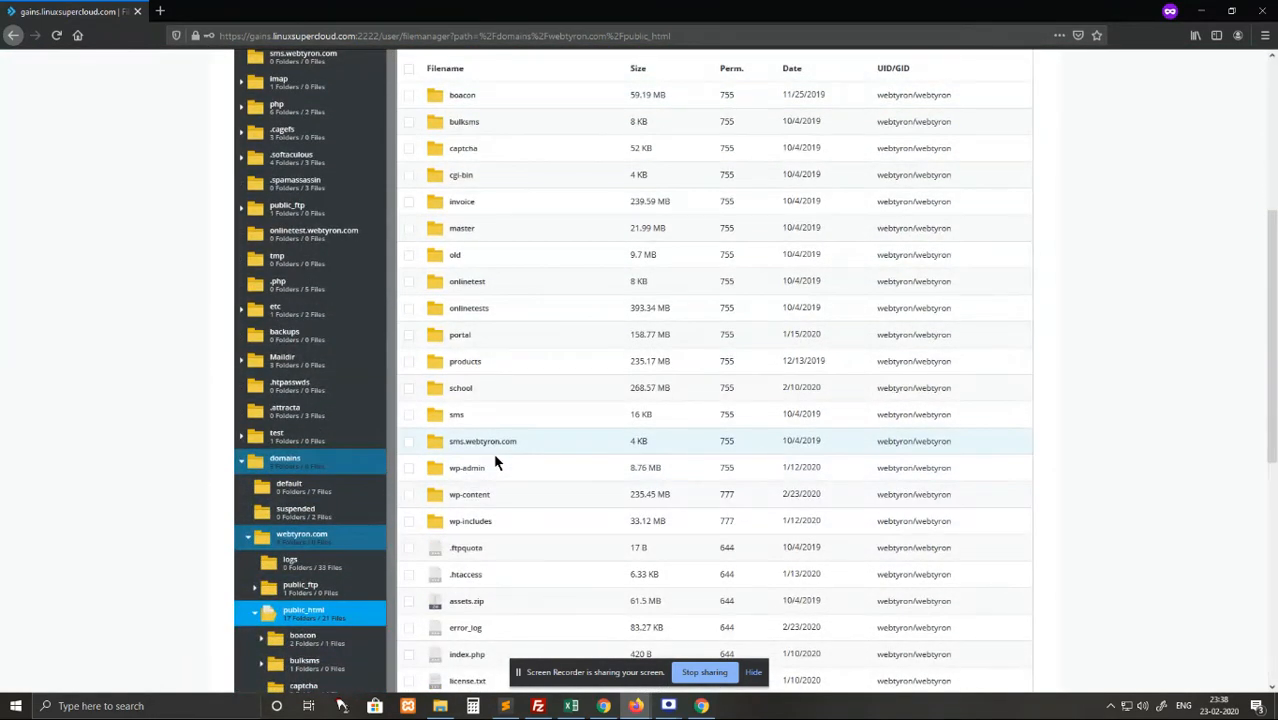
scroll(494, 462, "down", 9)
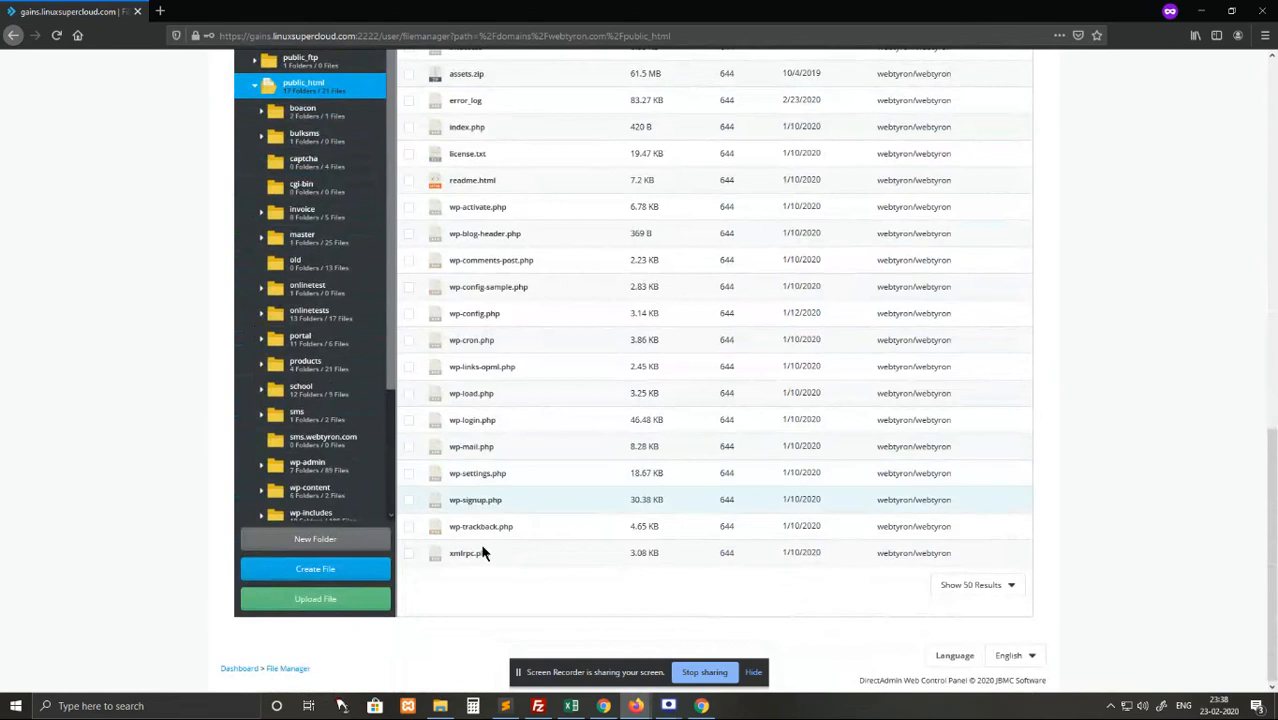
Make a new folder named 'test' in webtyron.com's public_html.
left_click(313, 548)
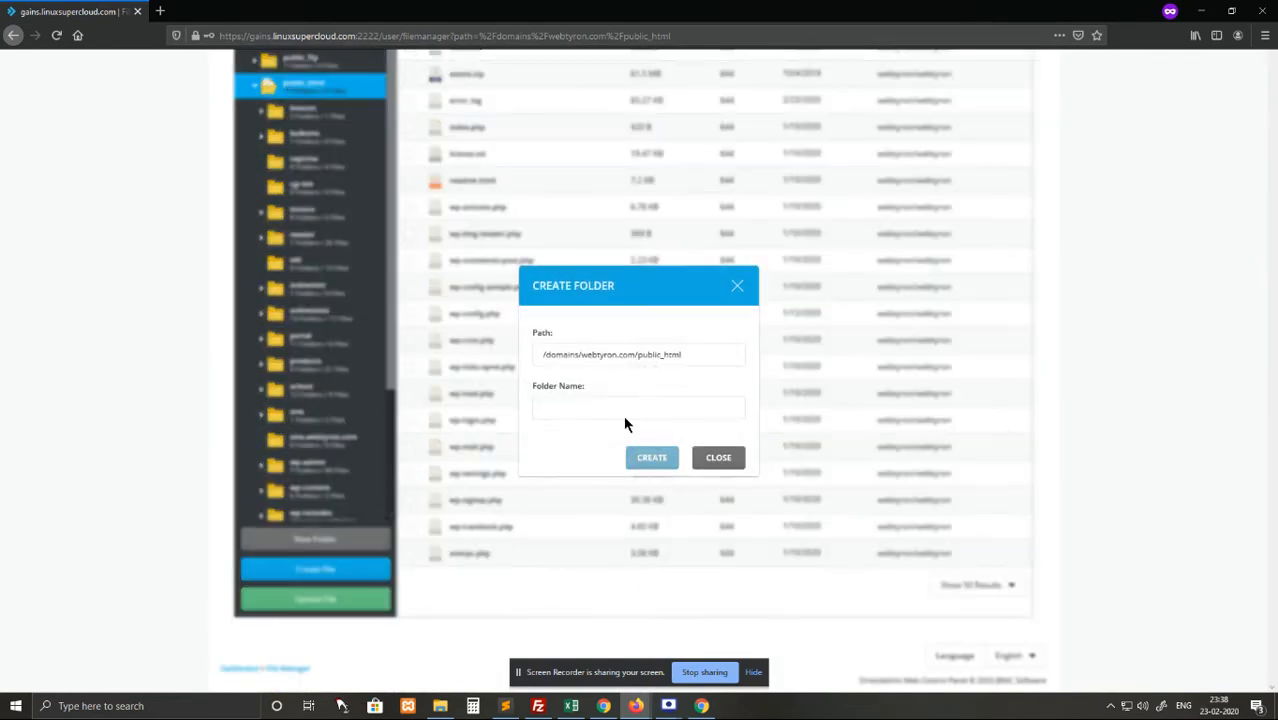
left_click(612, 411)
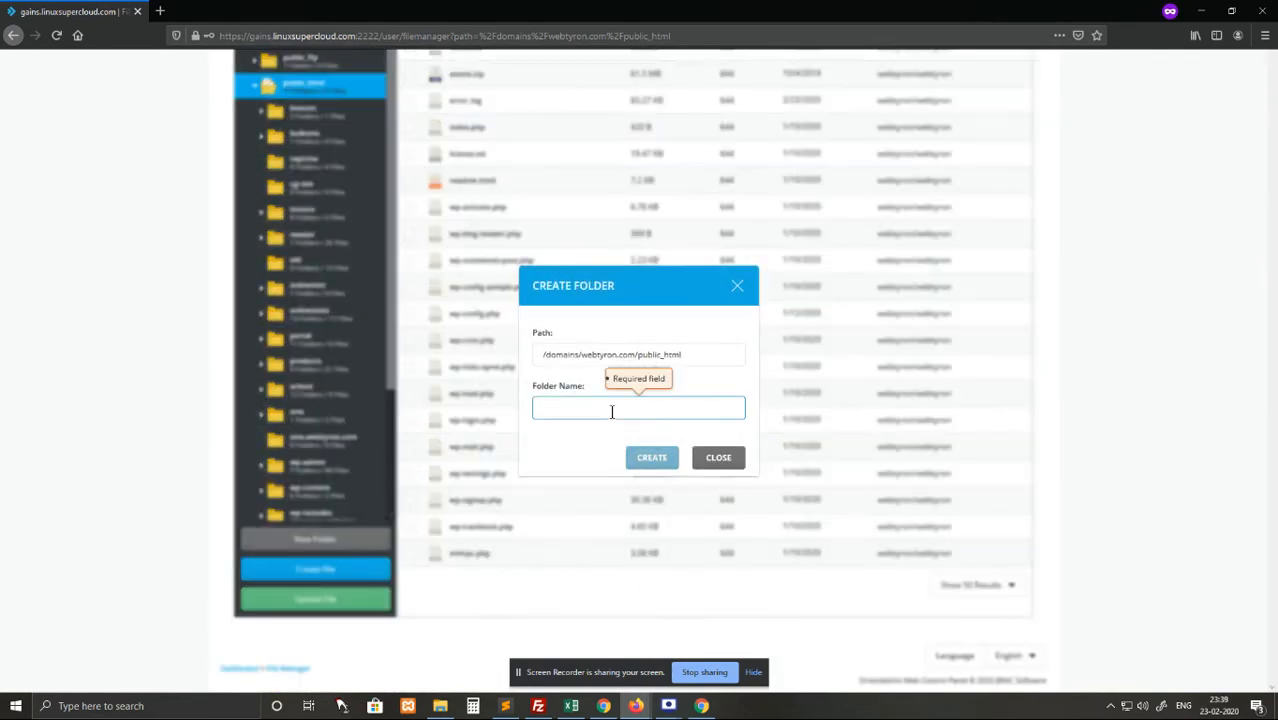
type("t")
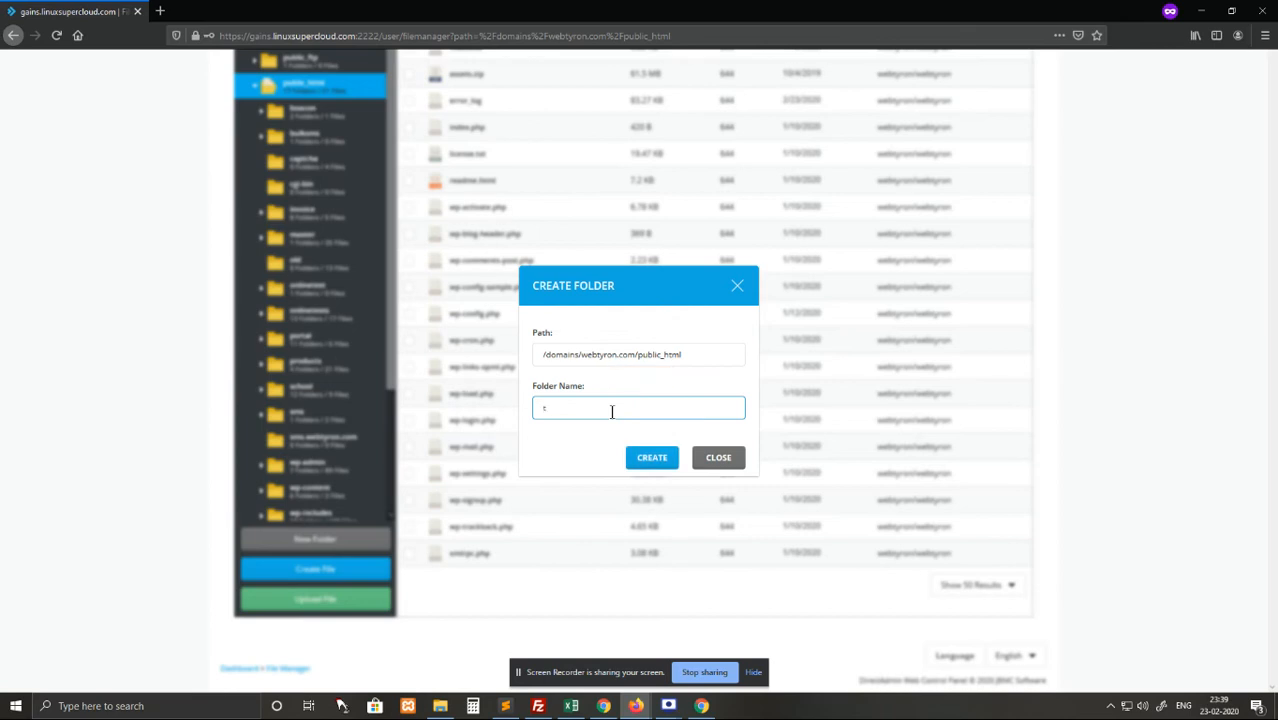
type("est")
left_click(668, 466)
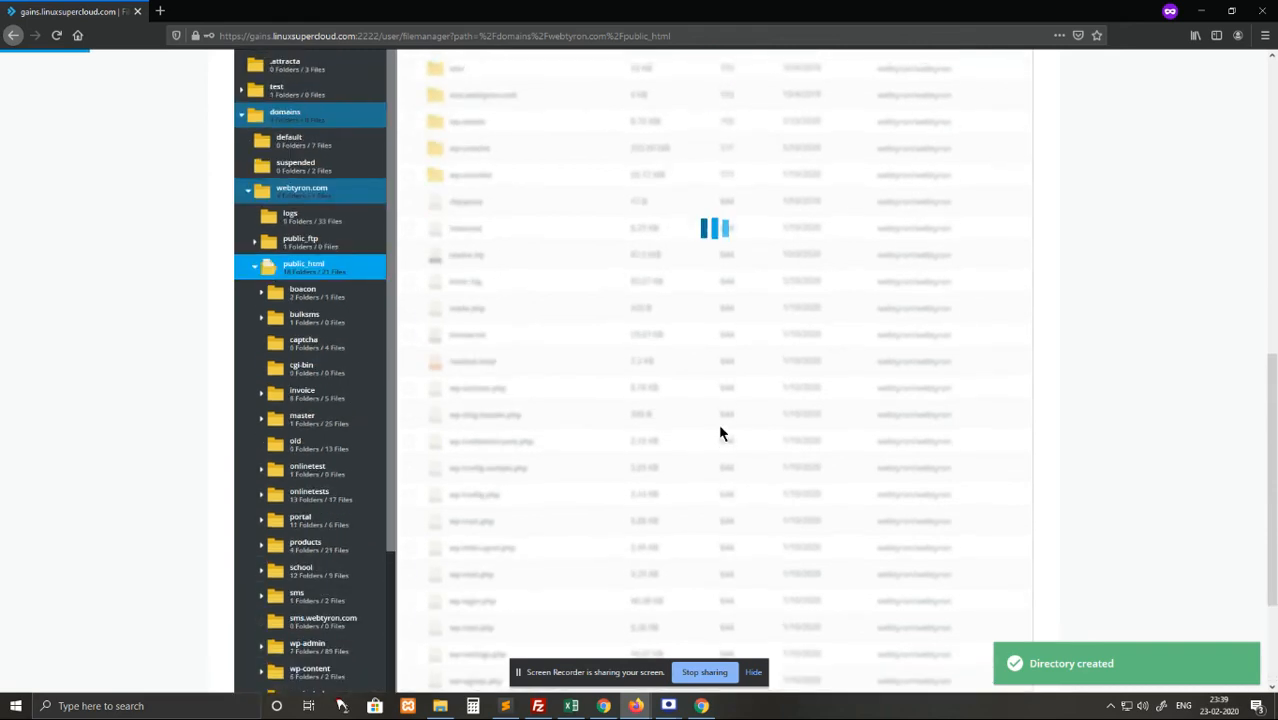
Open the newly created 'test' folder, which is empty.
scroll(720, 432, "up", 2)
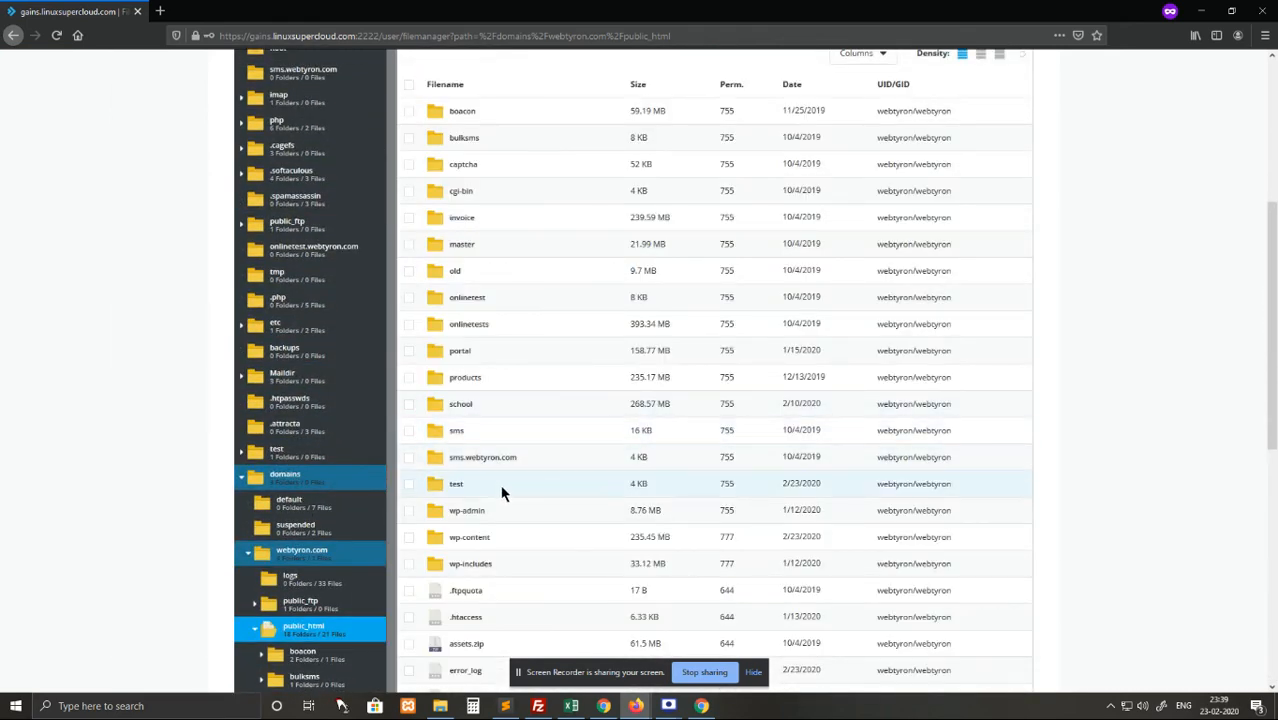
mouse_move(800, 484)
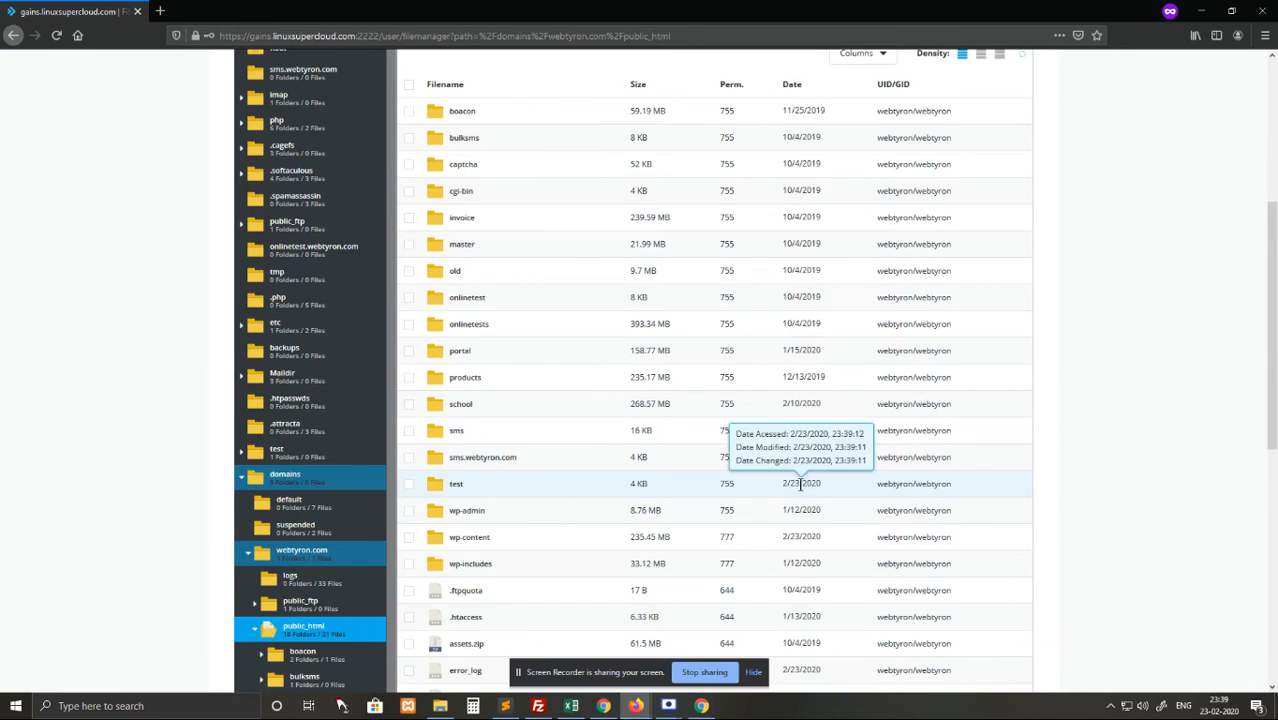
double_click(520, 485)
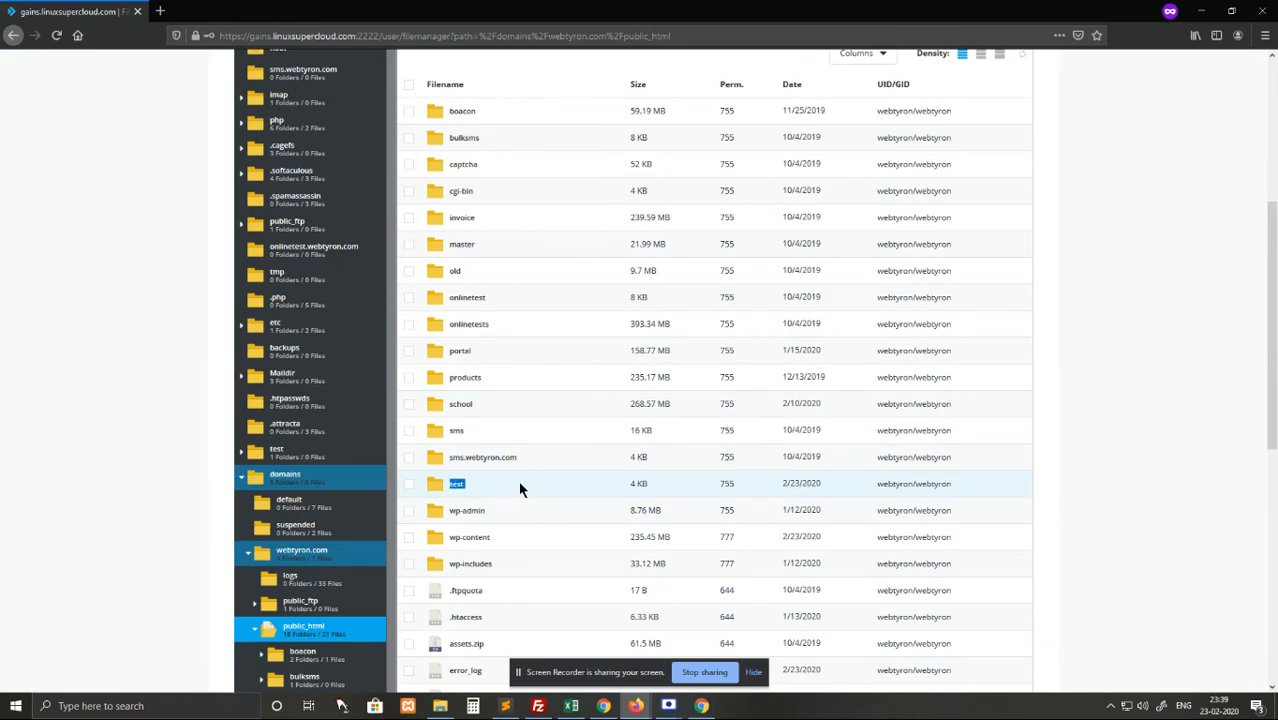
right_click(452, 485)
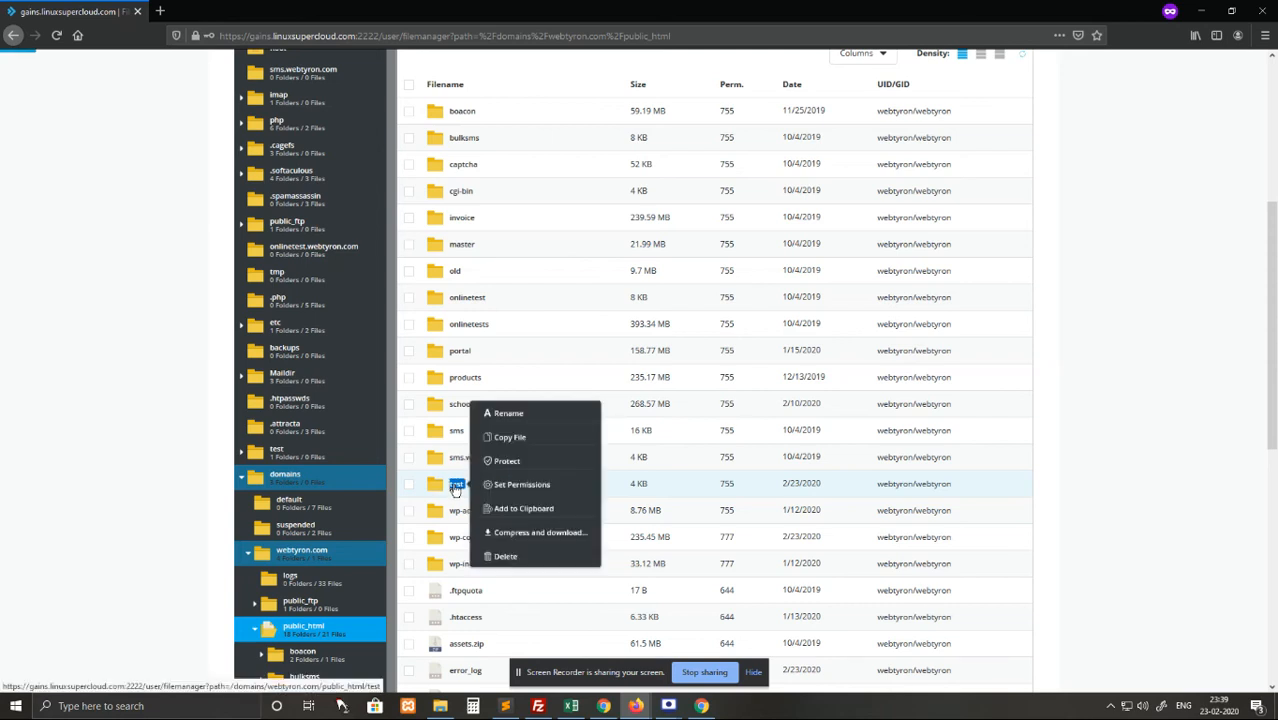
left_click(455, 488)
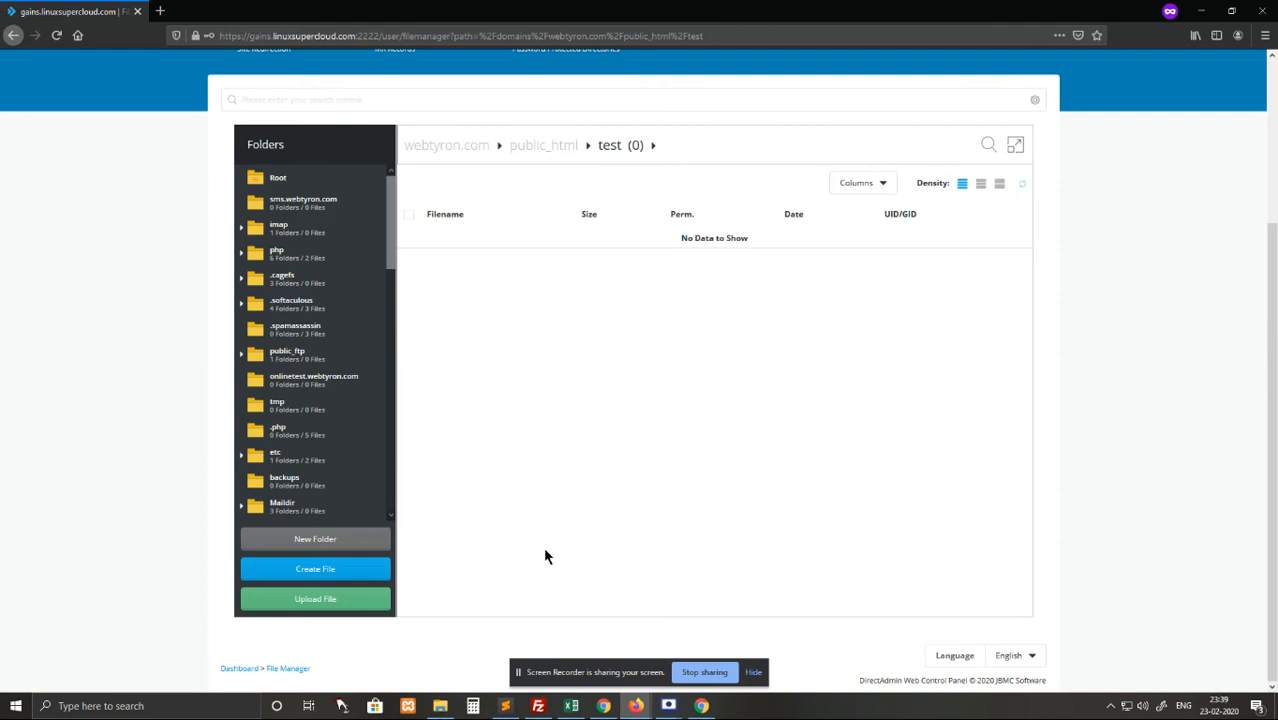
Create a subfolder named 'test-inner' inside test, correcting the mistyped name.
left_click(328, 546)
left_click(579, 404)
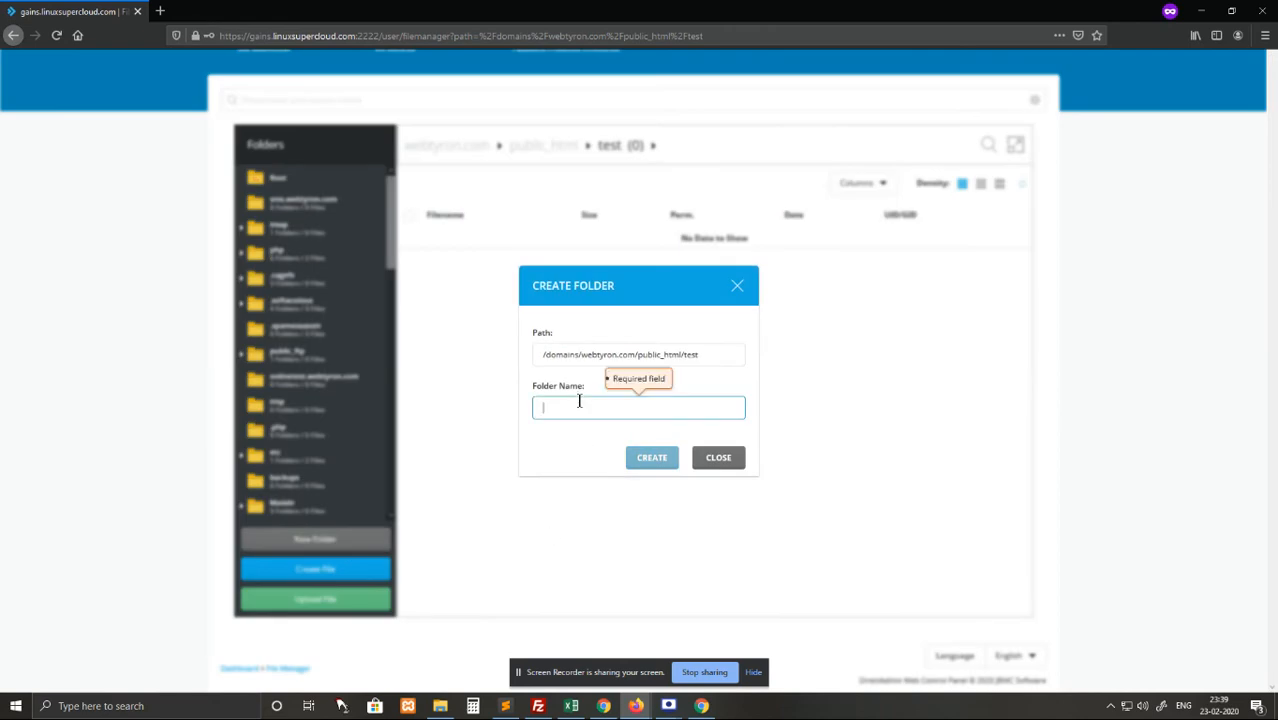
type("test")
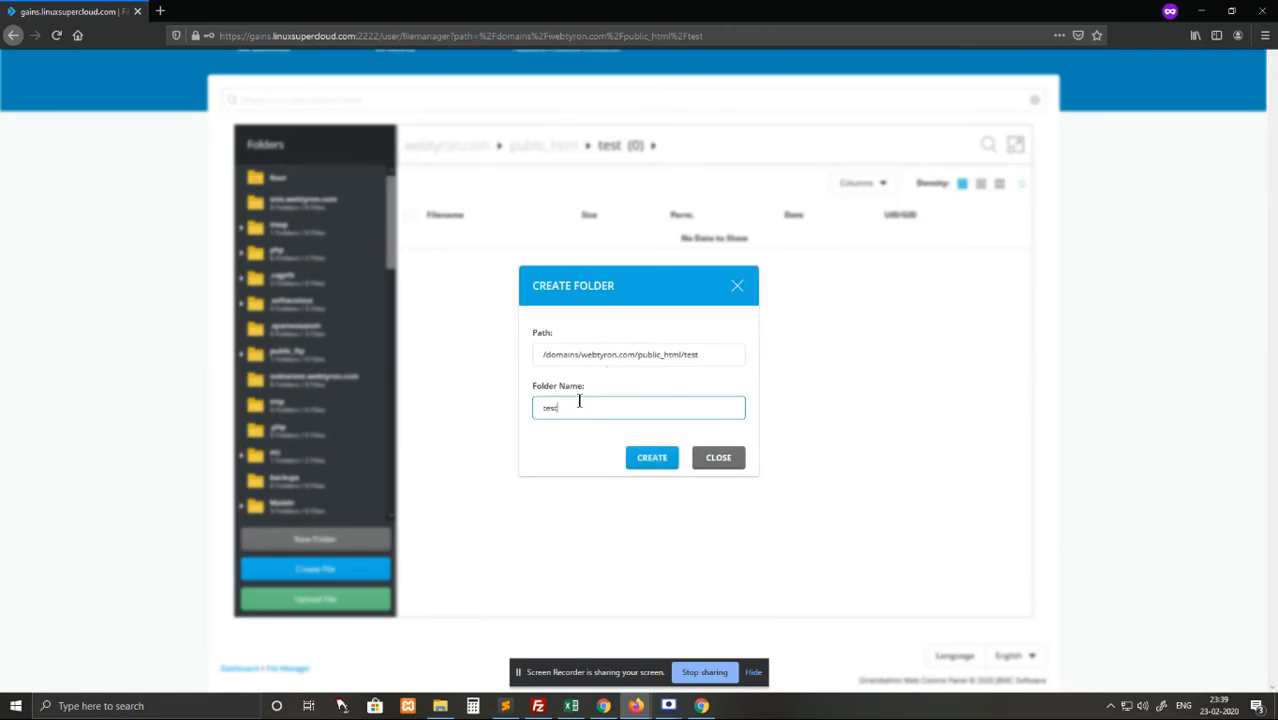
type("-tw")
key("BackSpace")
key("BackSpace")
type("inner")
left_click(651, 457)
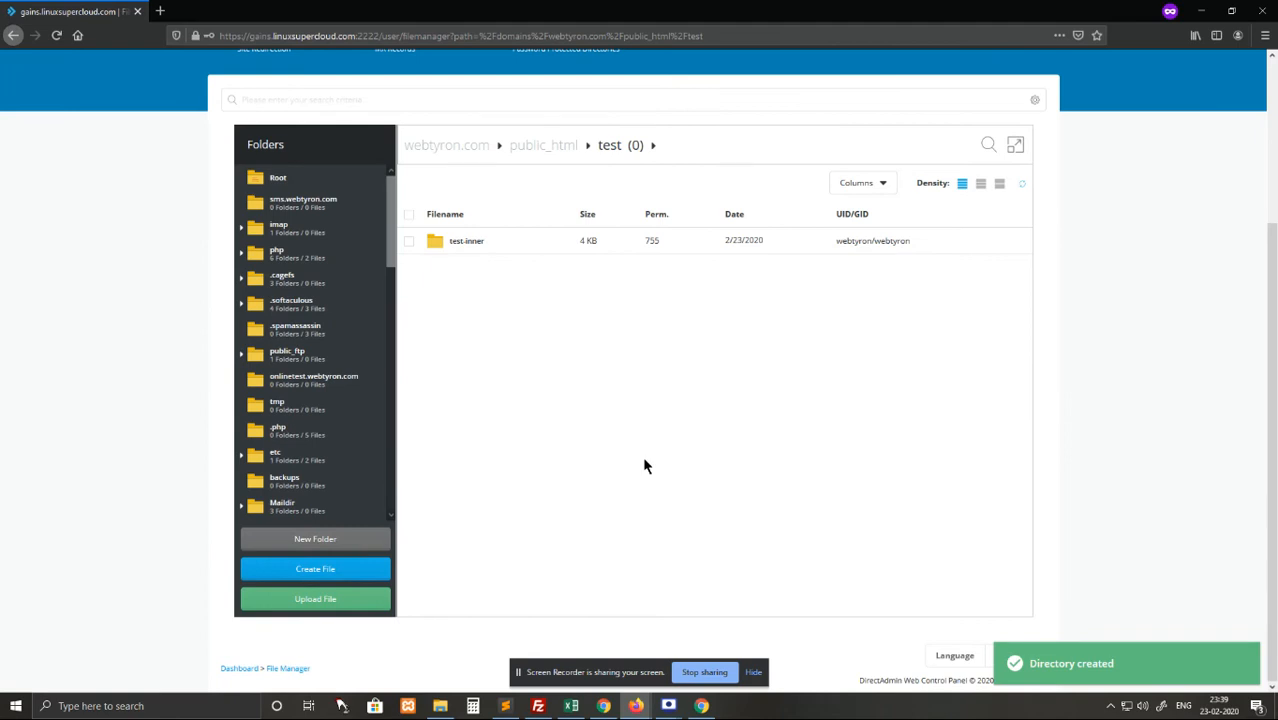
Open test-inner and add an empty file named abc.txt.
right_click(466, 245)
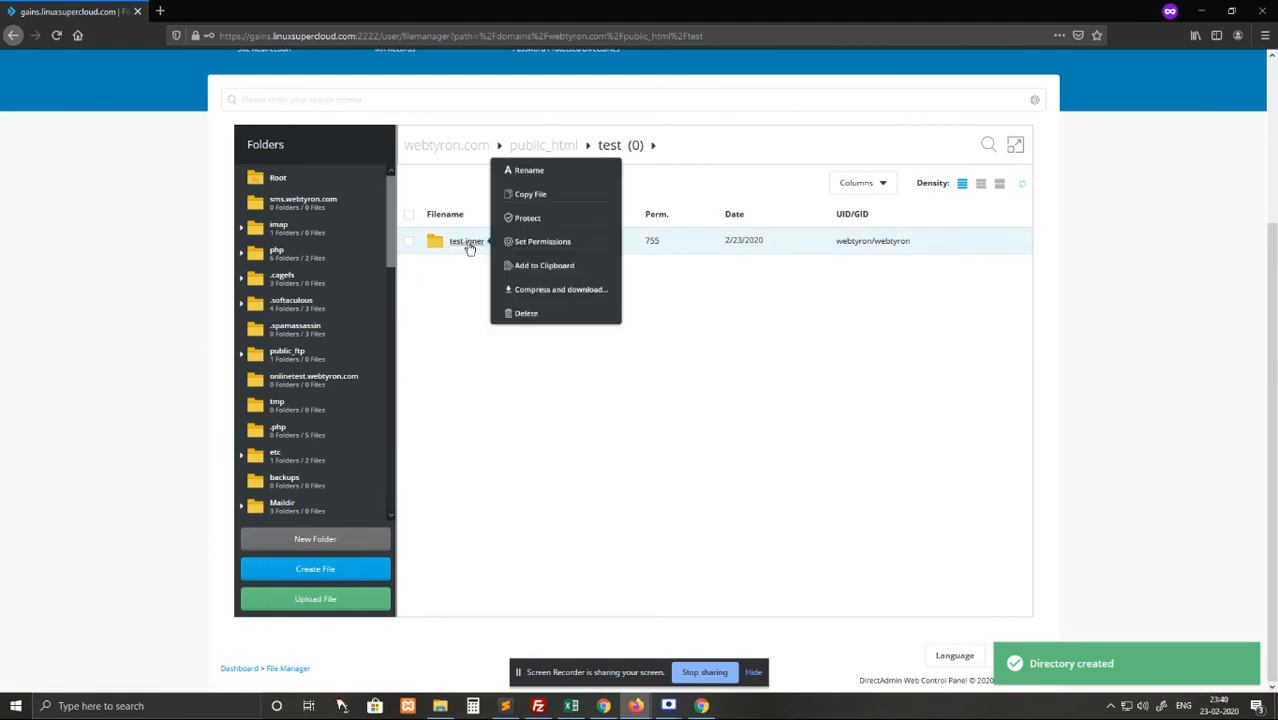
left_click(467, 243)
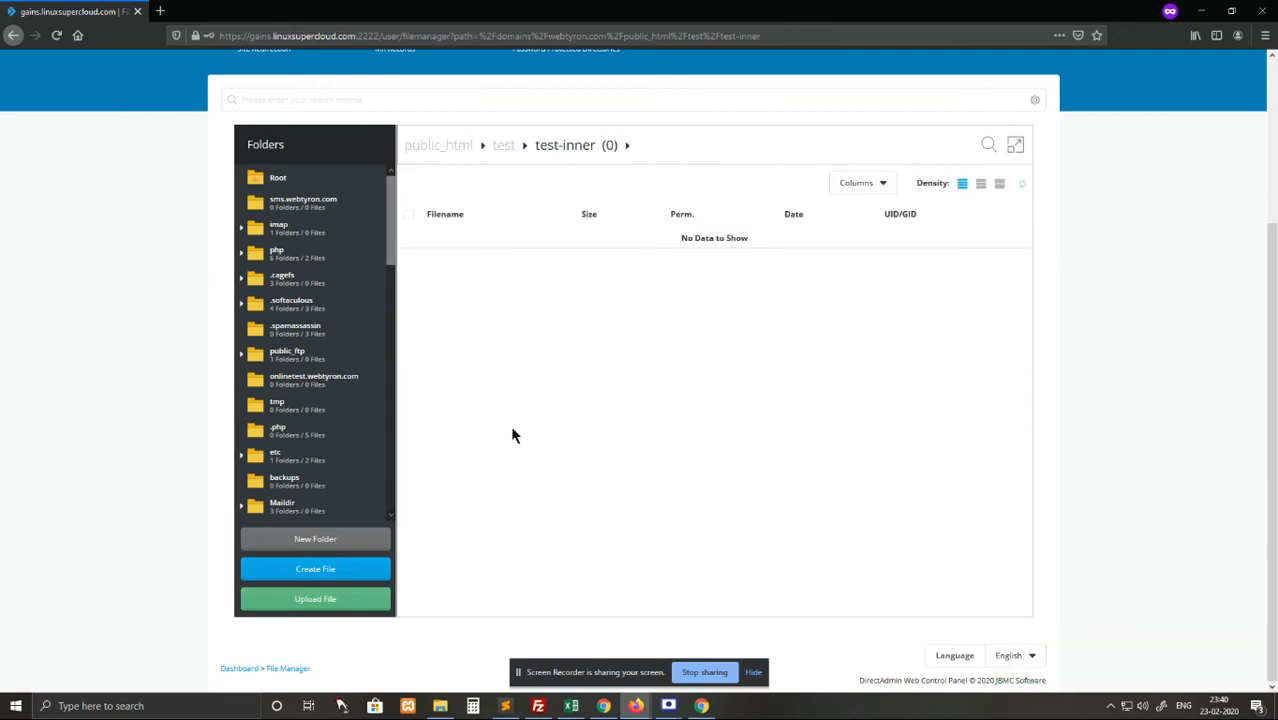
left_click(318, 570)
left_click(583, 411)
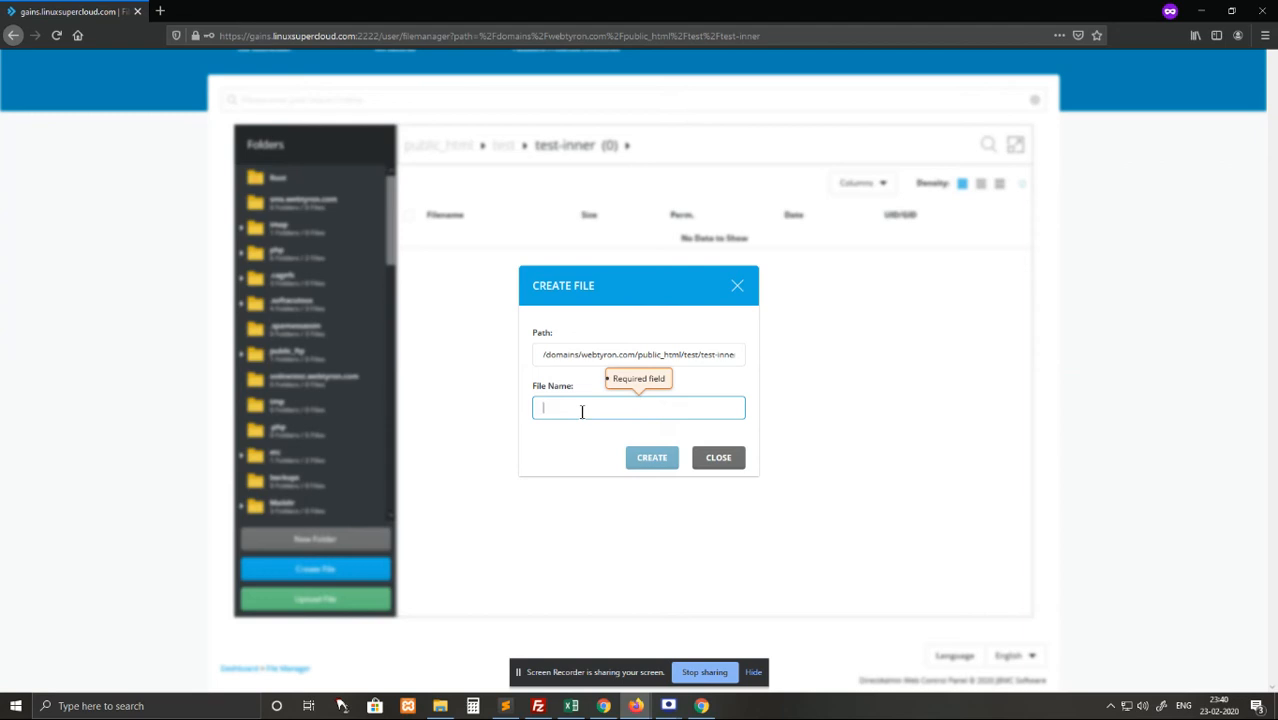
type("abc.txt")
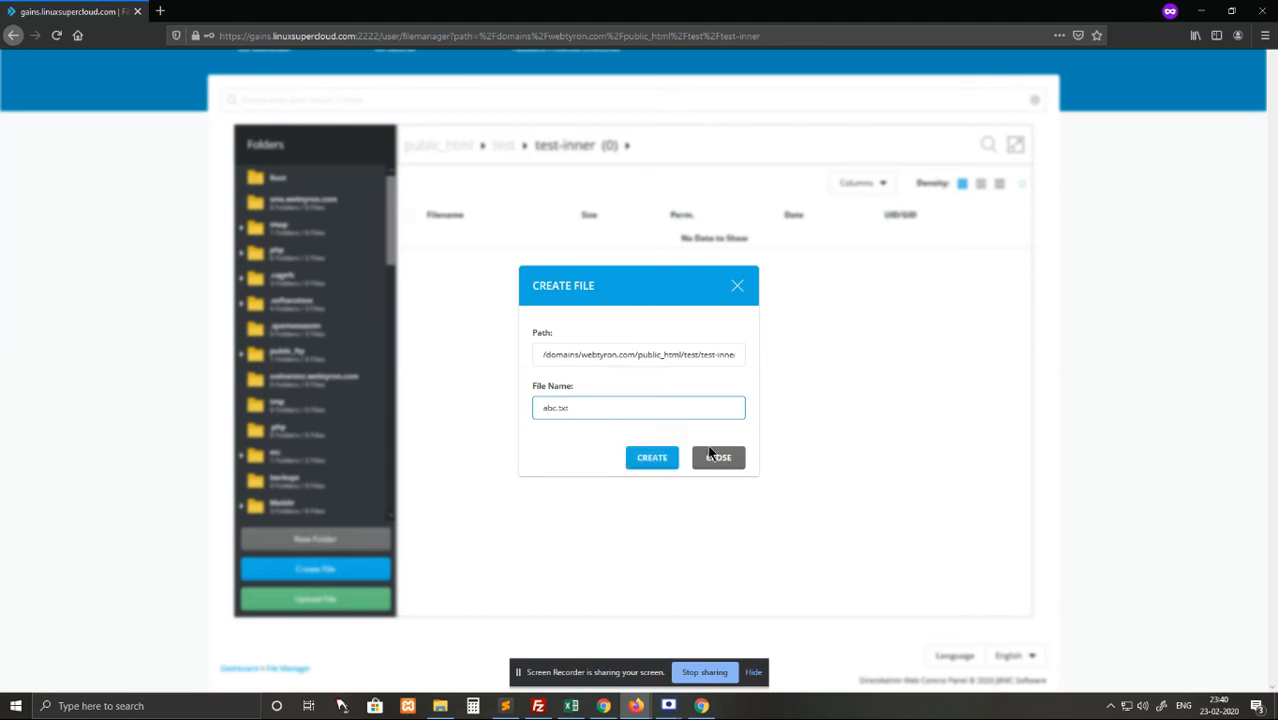
left_click(655, 463)
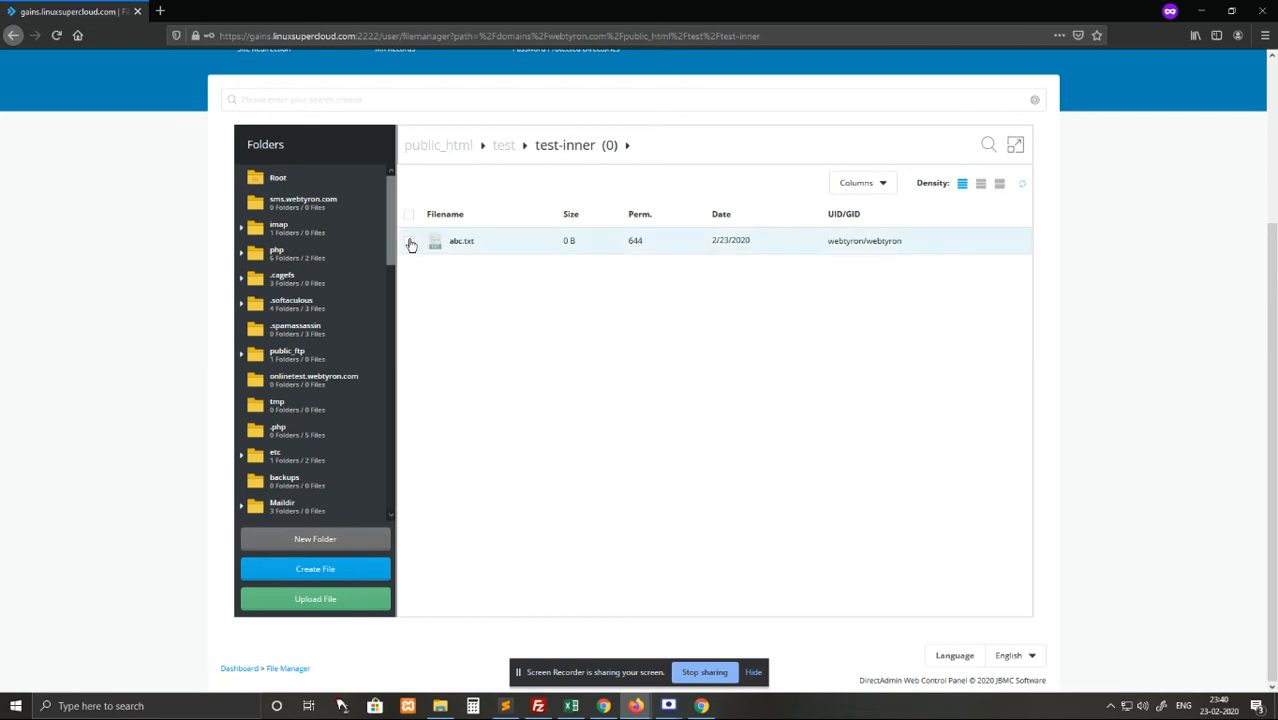
Select abc.txt, then return to the test folder via its breadcrumb.
left_click(410, 243)
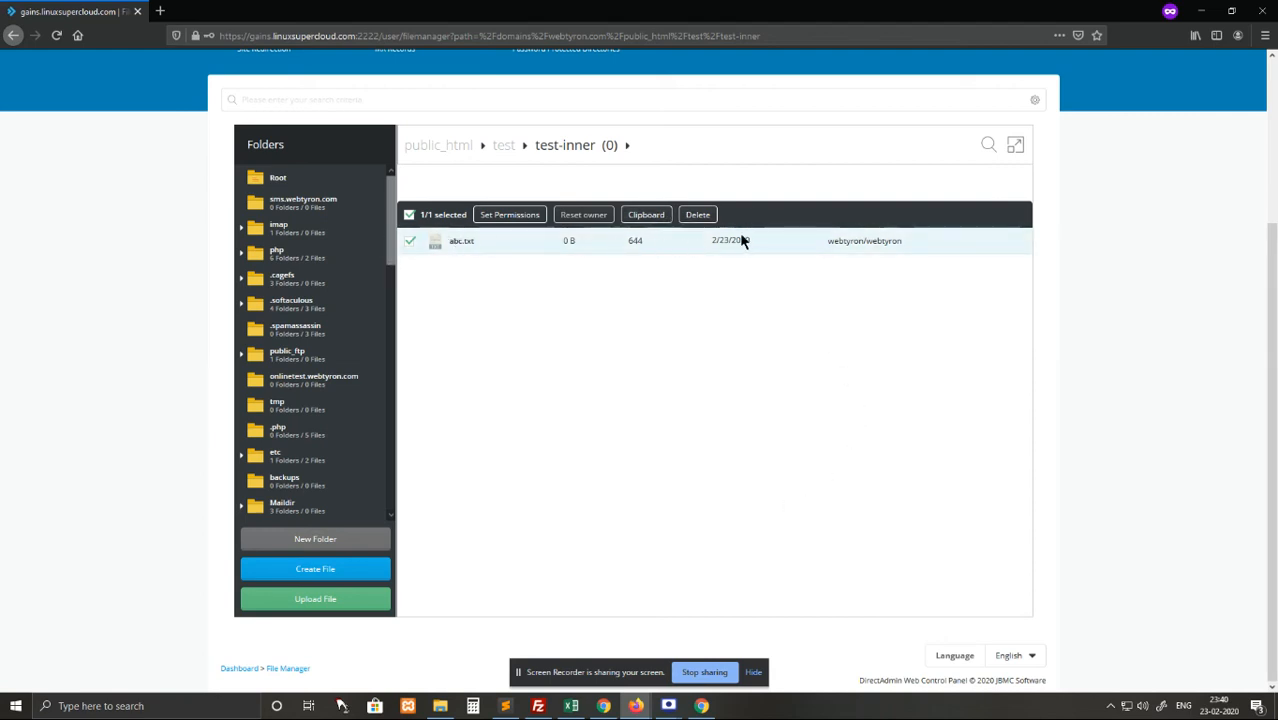
scroll(733, 321, "up", 3)
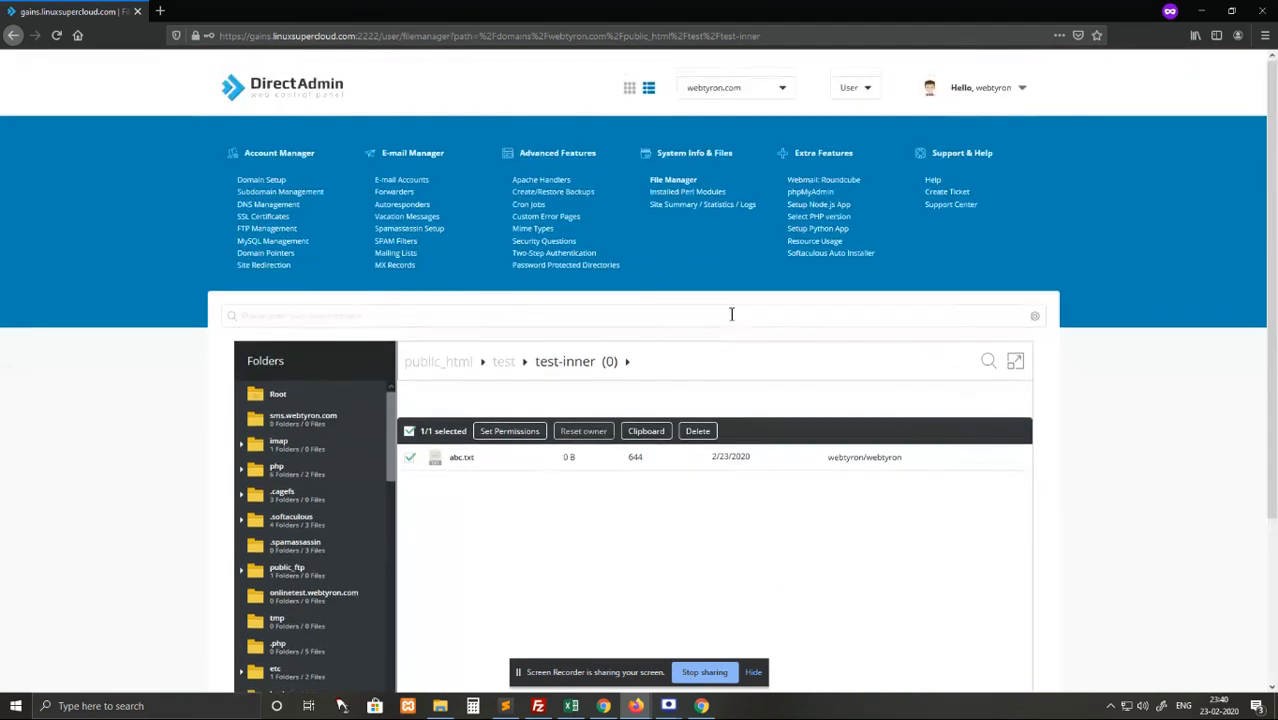
scroll(733, 321, "down", 3)
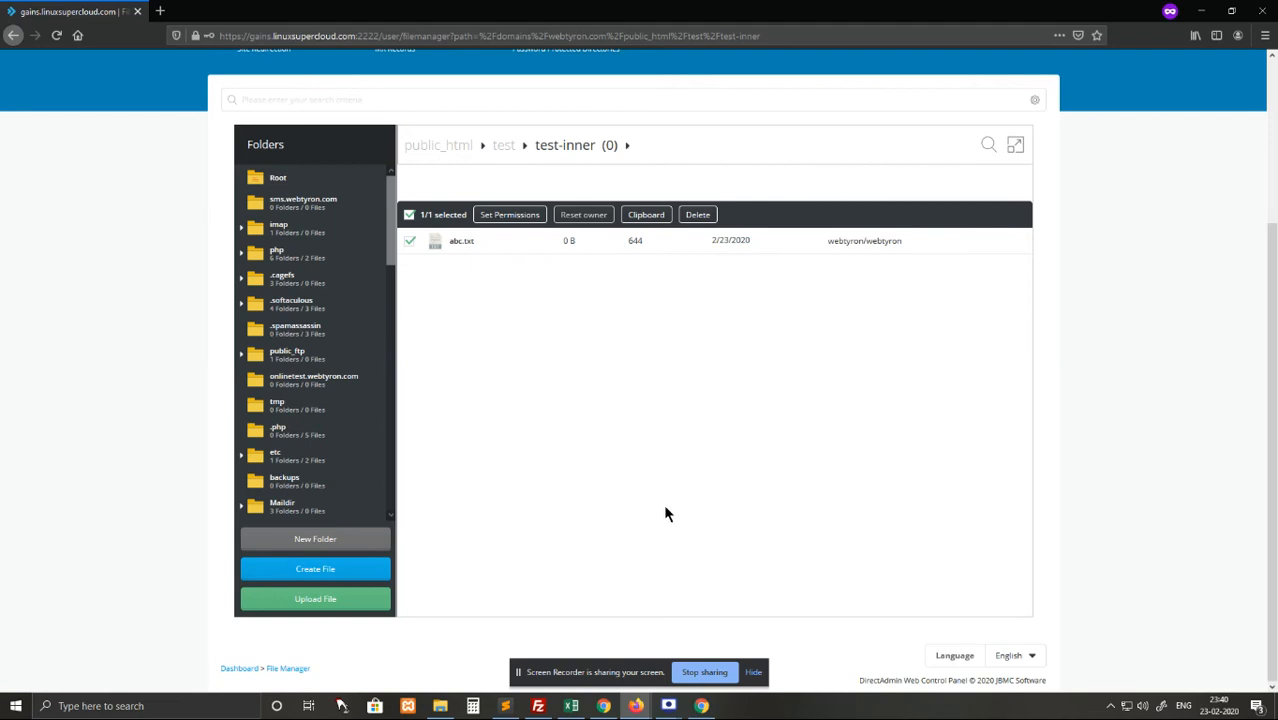
scroll(784, 404, "up", 3)
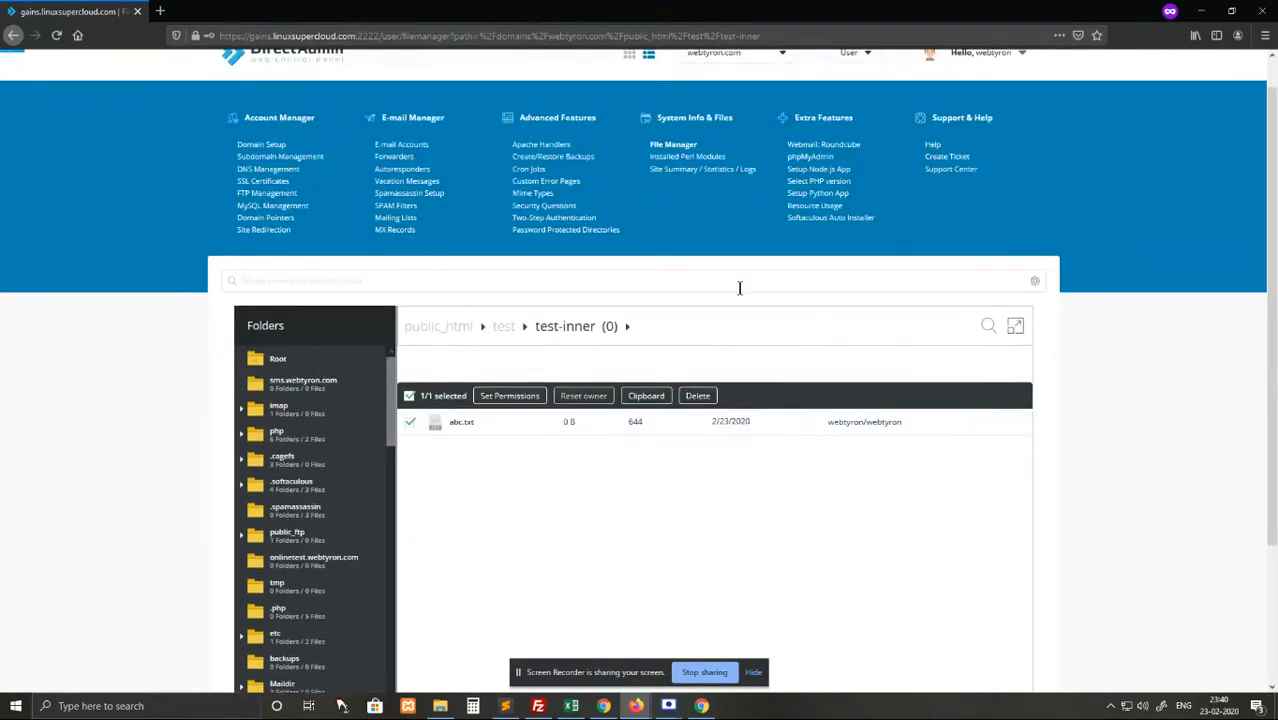
scroll(793, 434, "down", 3)
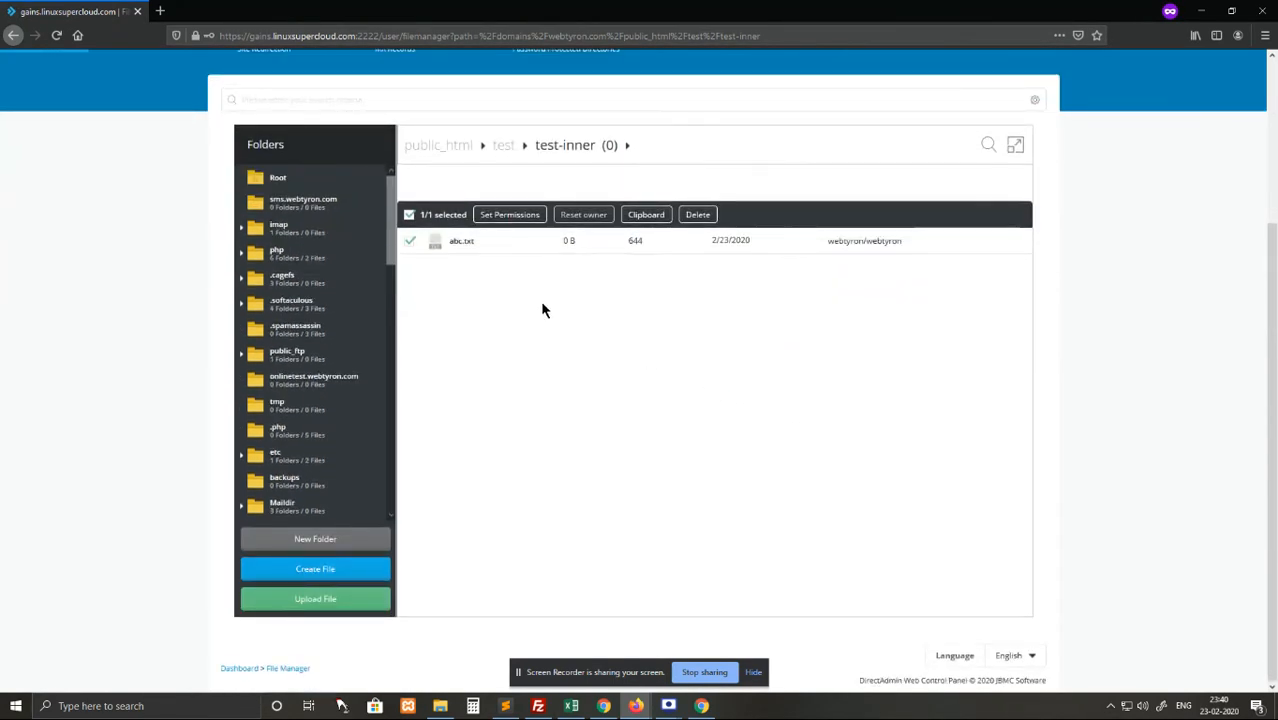
left_click(505, 148)
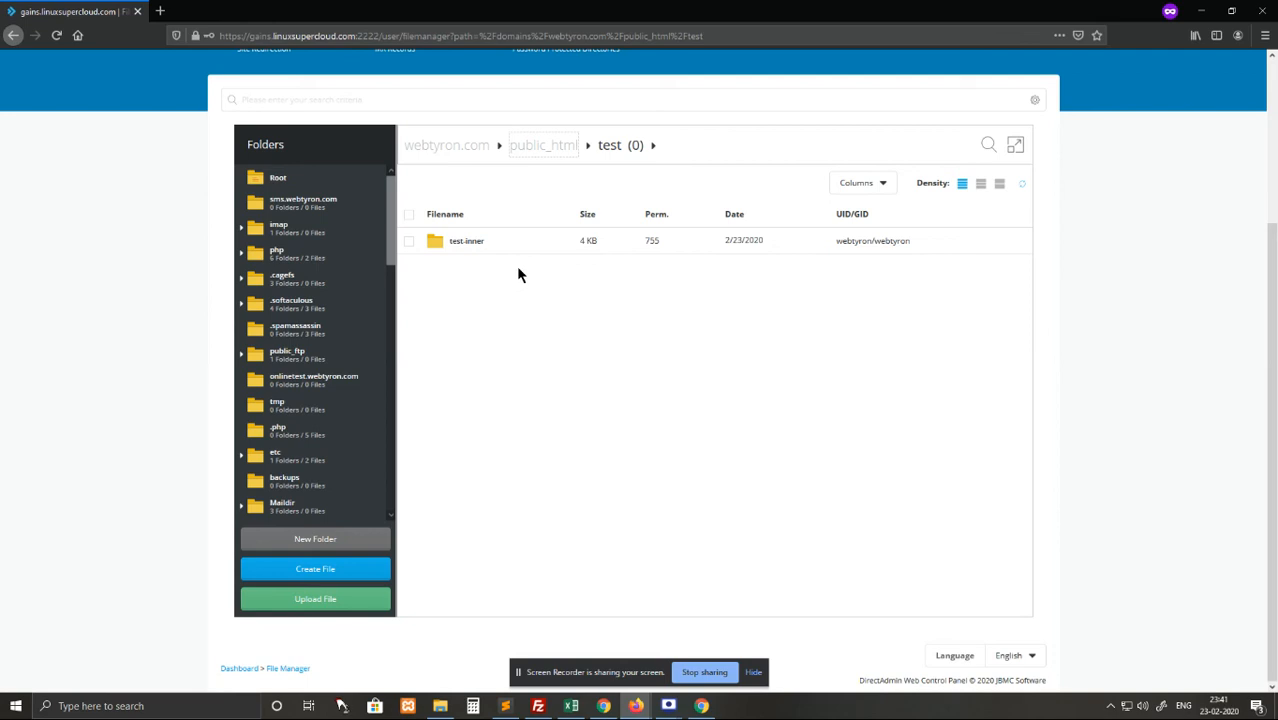
Copy the test-inner folder to the clipboard, then browse to webtyron.com's public_html folder.
left_click(409, 241)
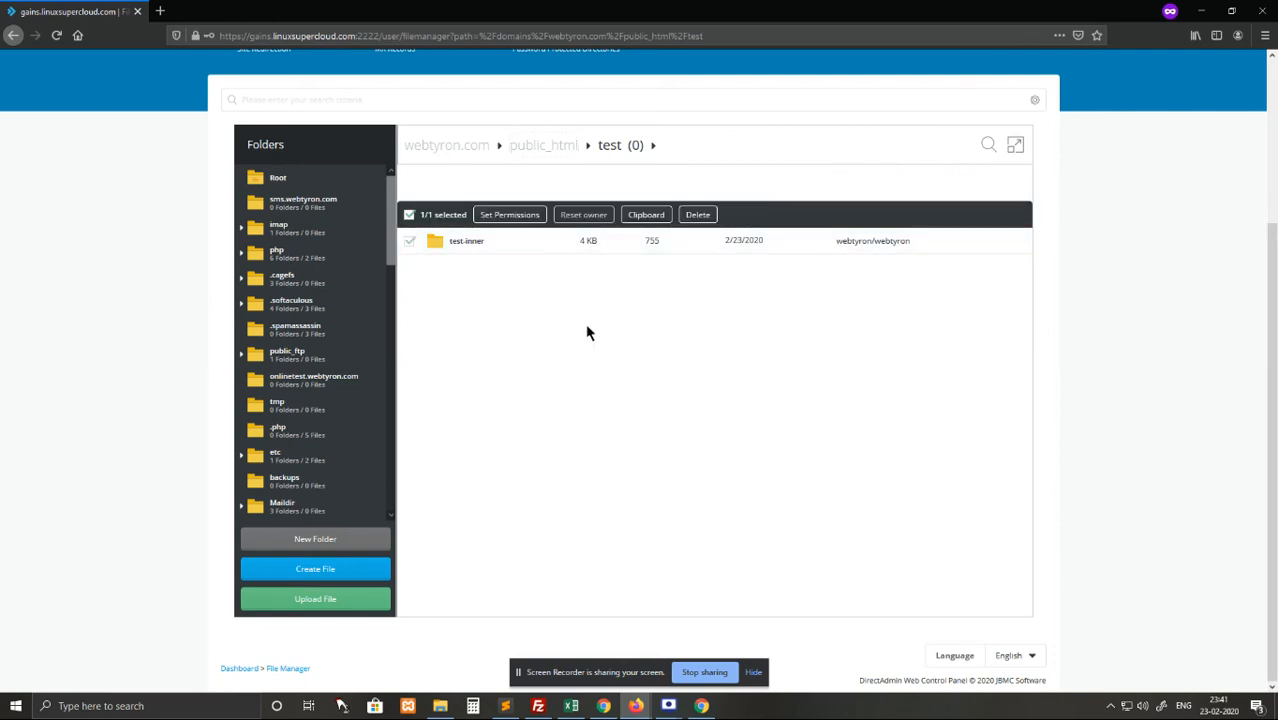
left_click(645, 216)
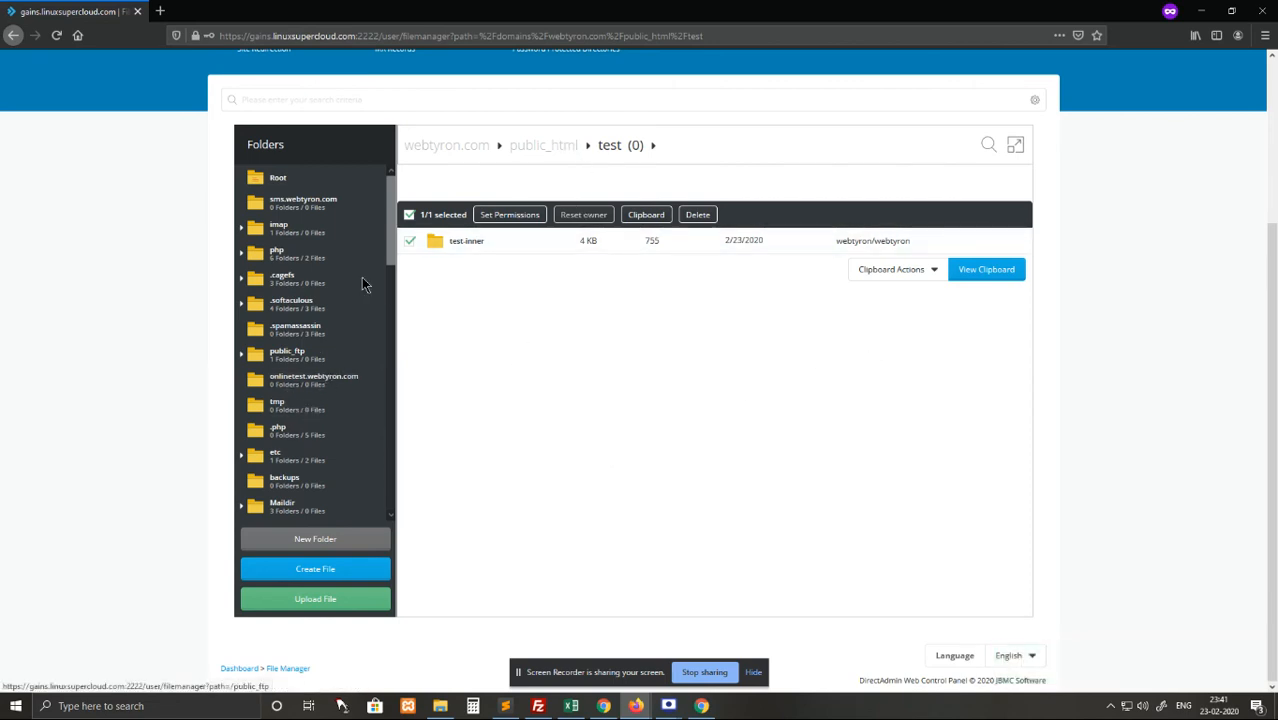
scroll(394, 283, "down", 2)
left_click_drag(393, 283, 400, 384)
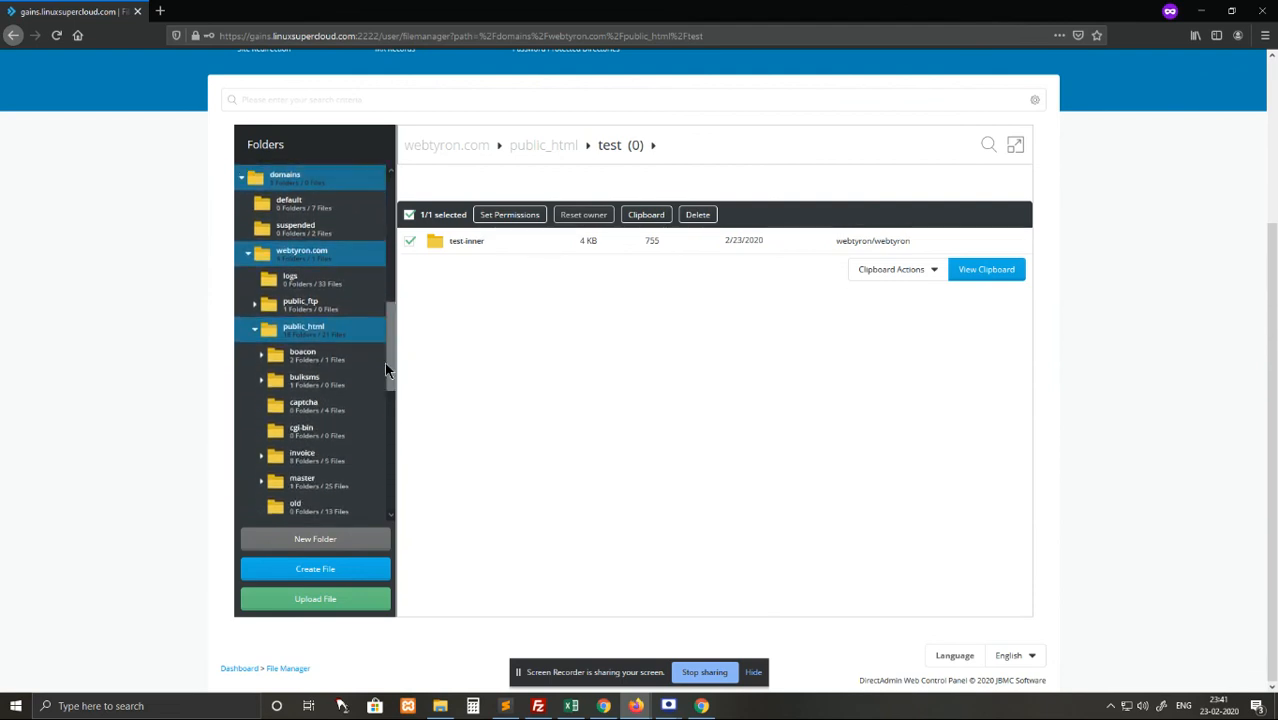
left_click(342, 332)
left_click(304, 325)
scroll(700, 345, "down", 10)
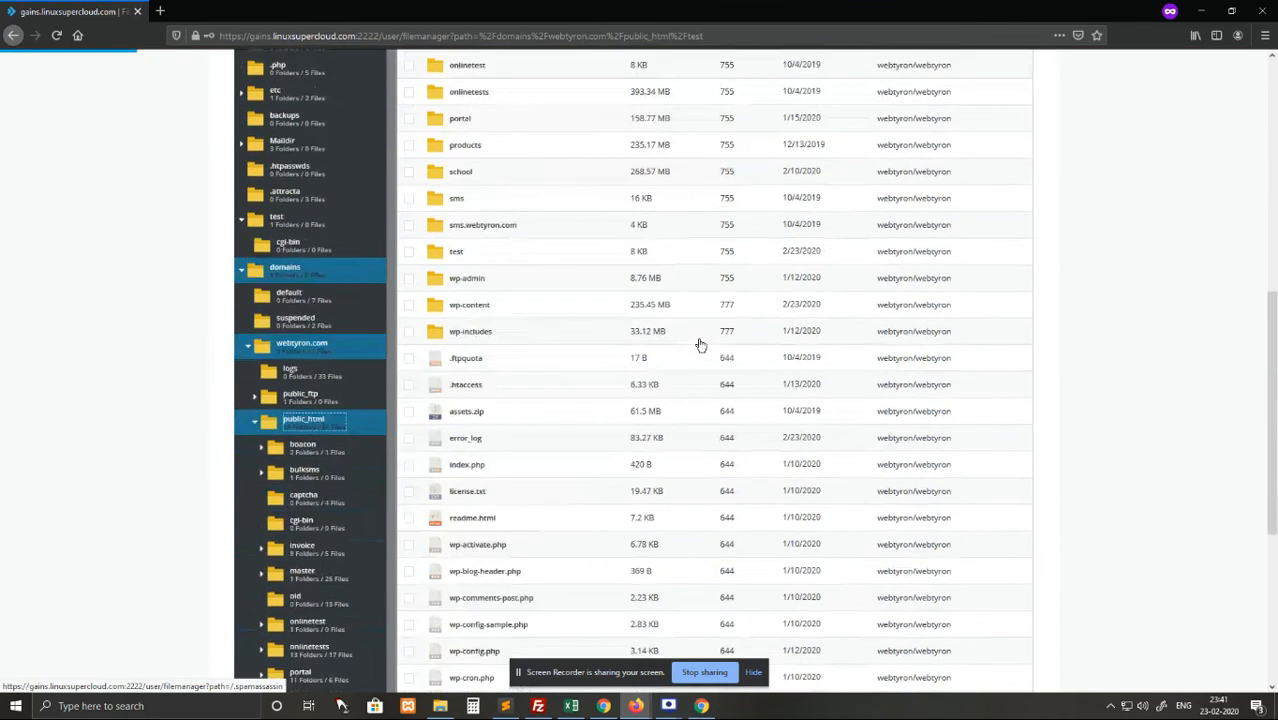
scroll(700, 346, "up", 9)
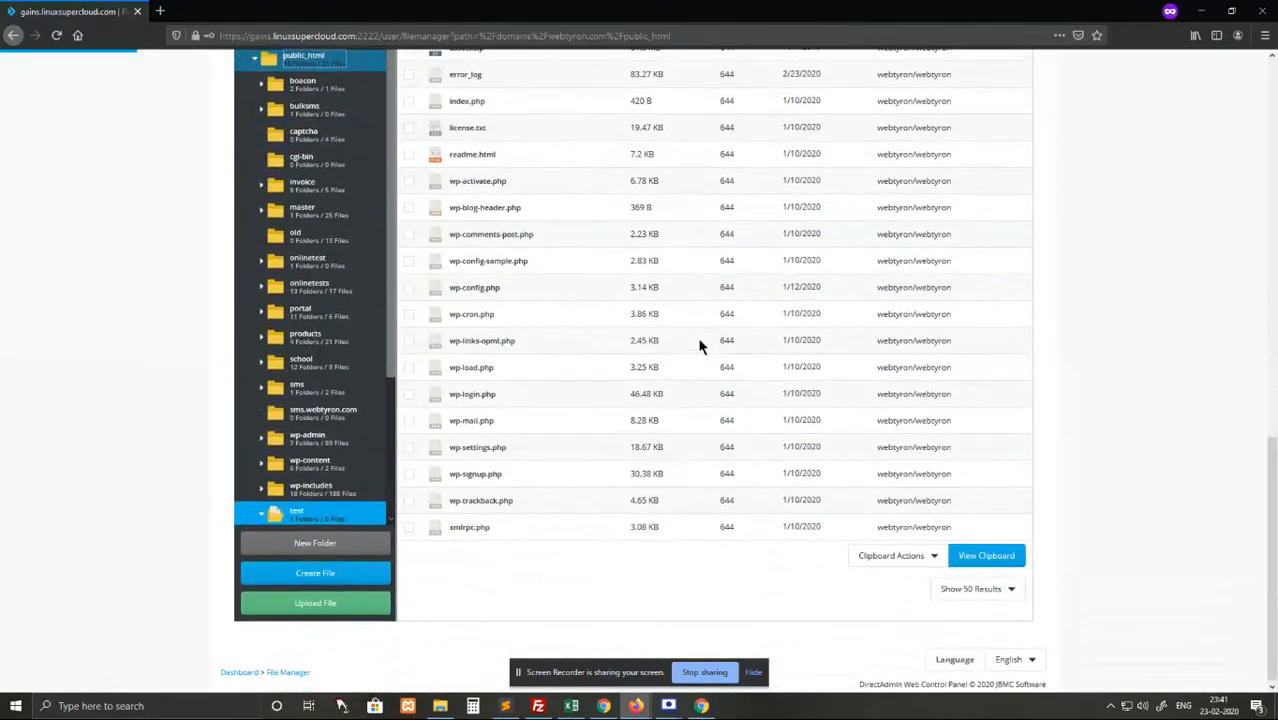
scroll(700, 346, "down", 4)
scroll(700, 346, "down", 5)
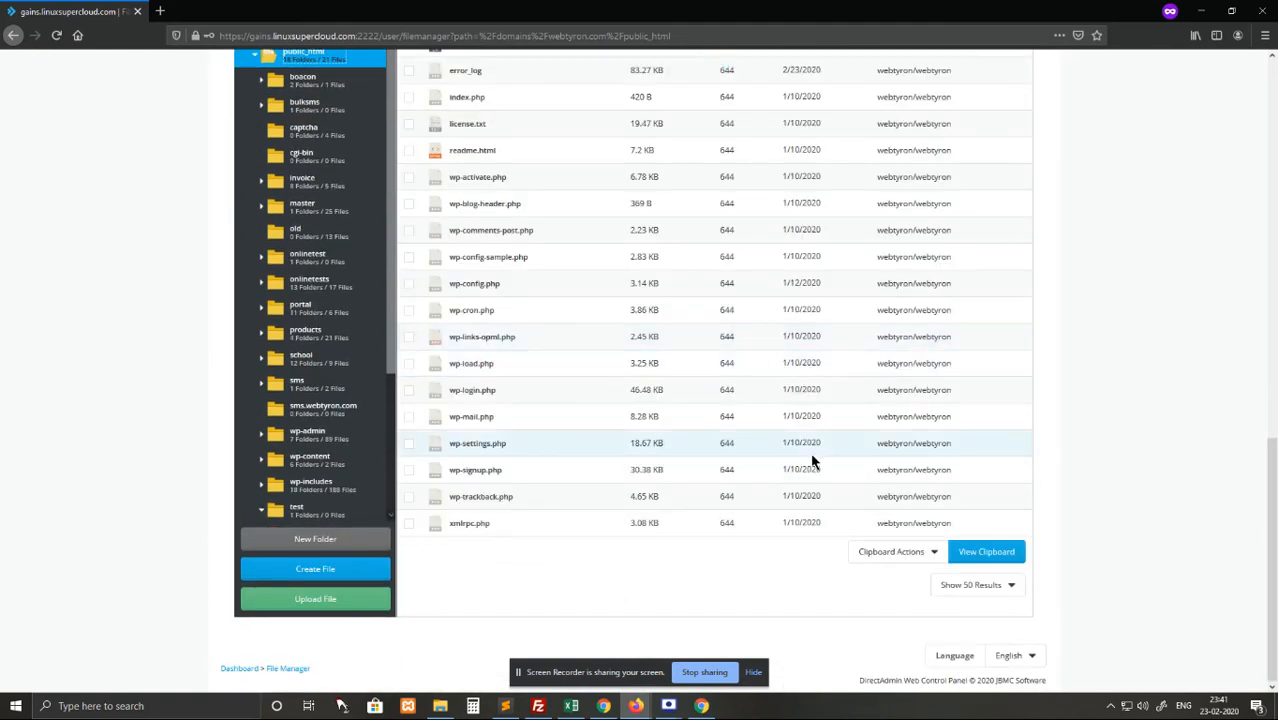
Use the Move Files clipboard action to move test-inner into public_html.
left_click(906, 557)
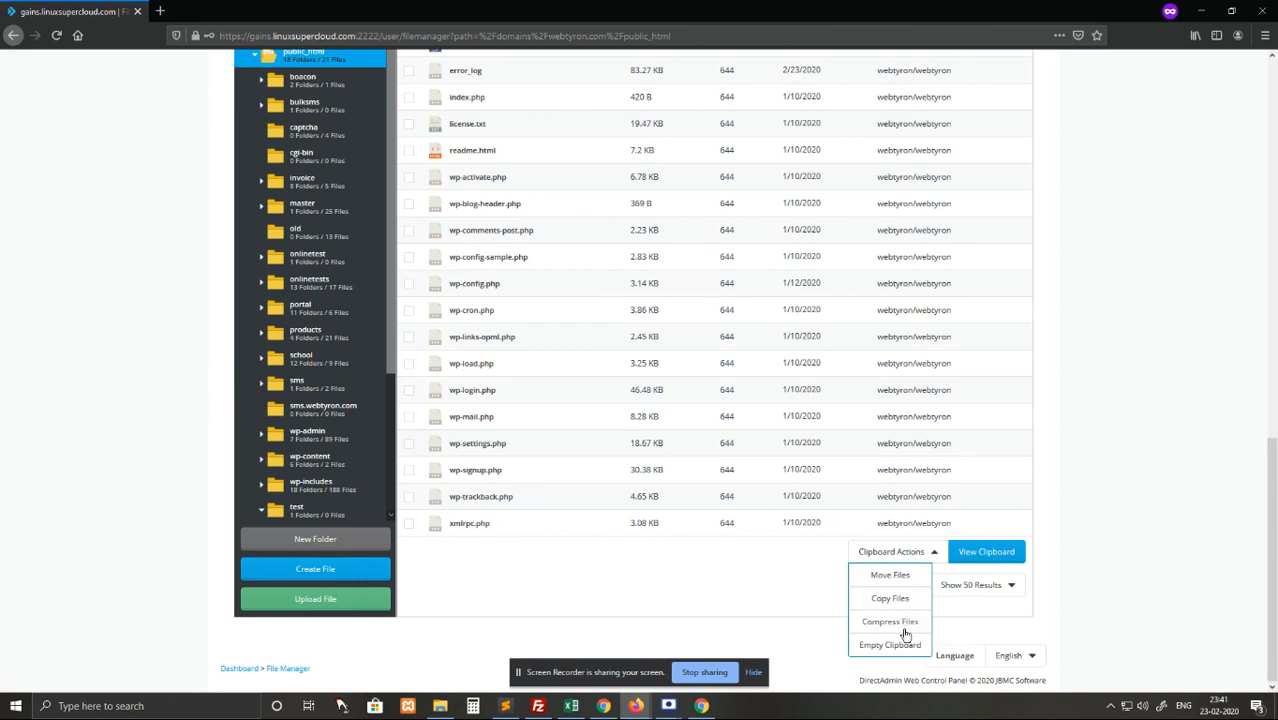
left_click(890, 576)
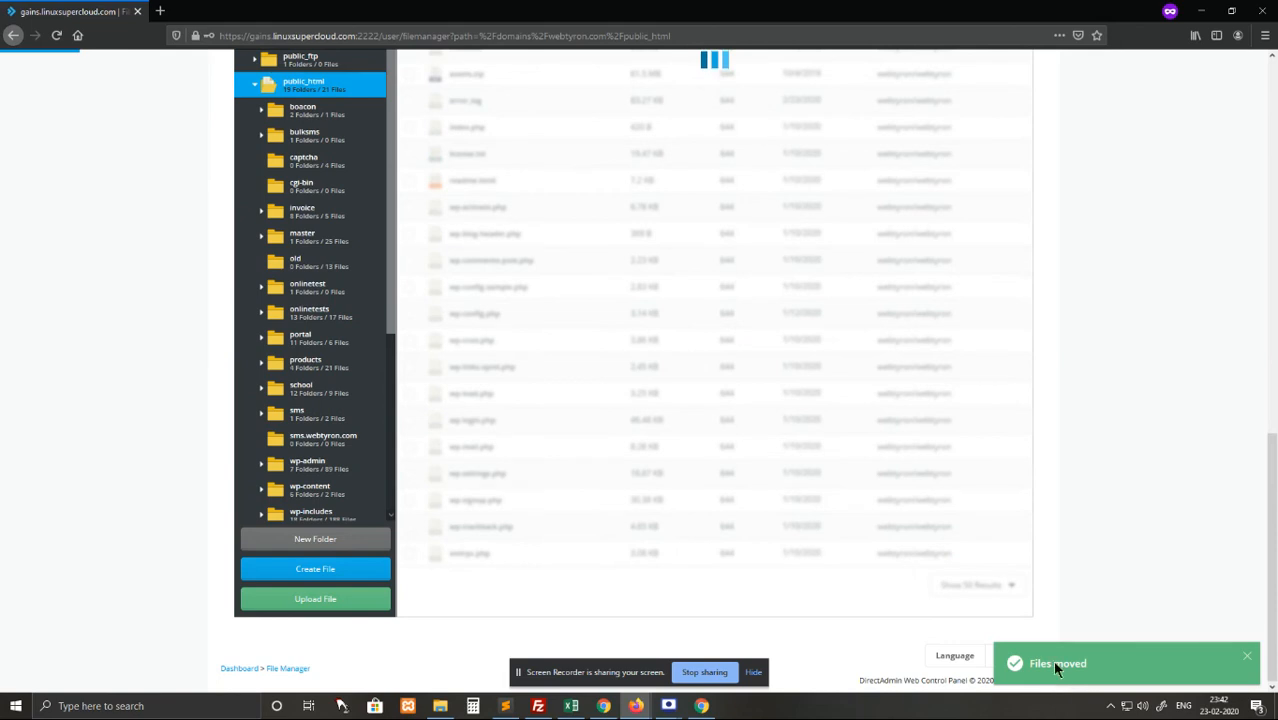
scroll(844, 533, "up", 5)
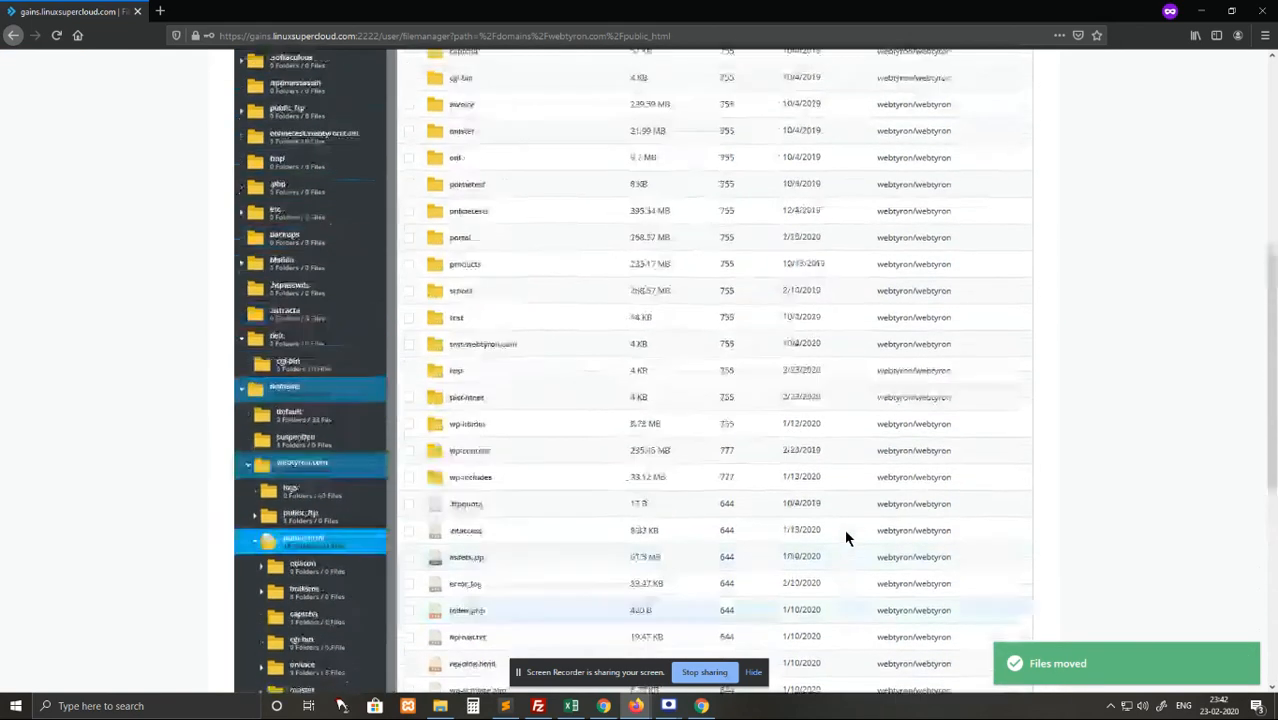
Open the test folder to confirm it shows 'No Data to Show', then return to public_html.
right_click(455, 461)
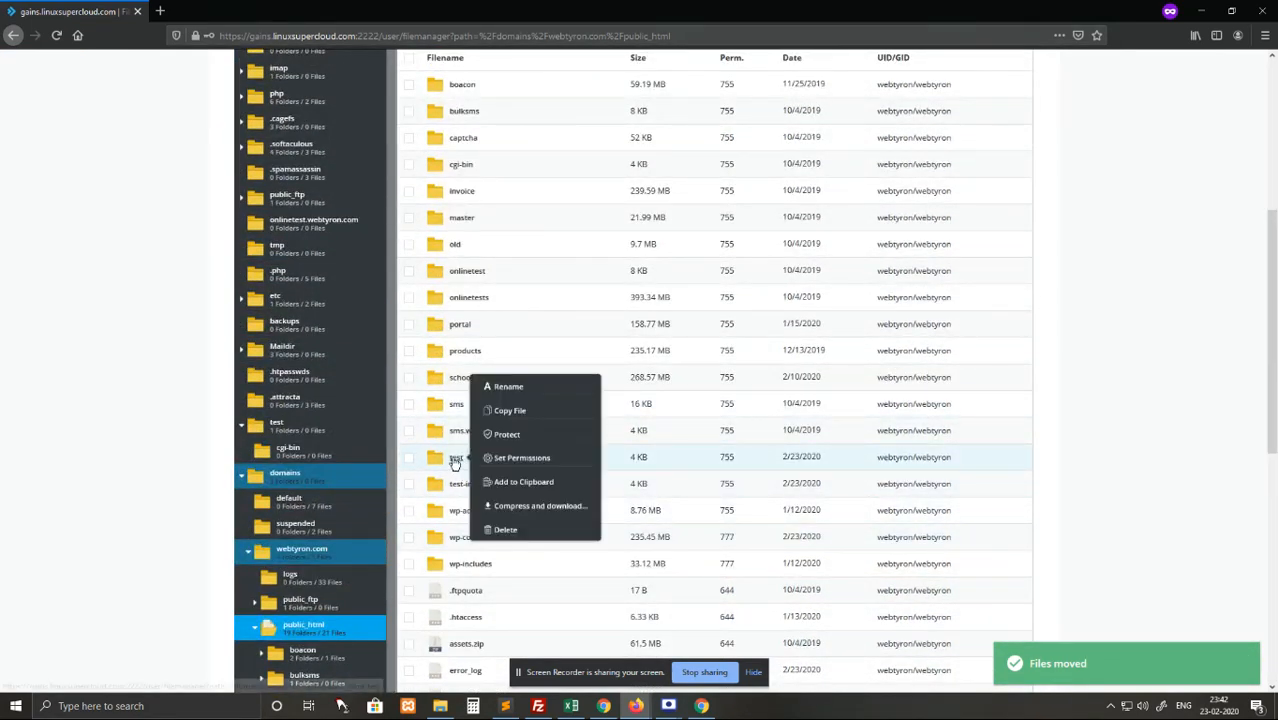
mouse_move(800, 458)
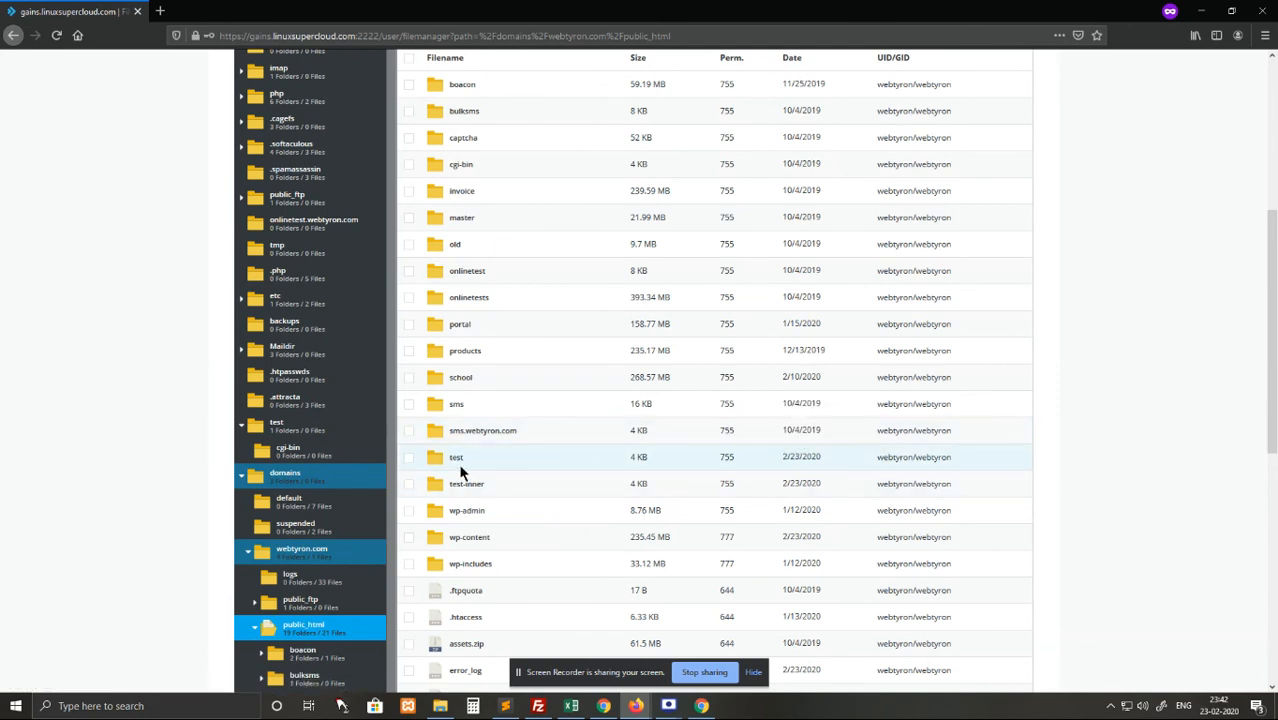
right_click(457, 466)
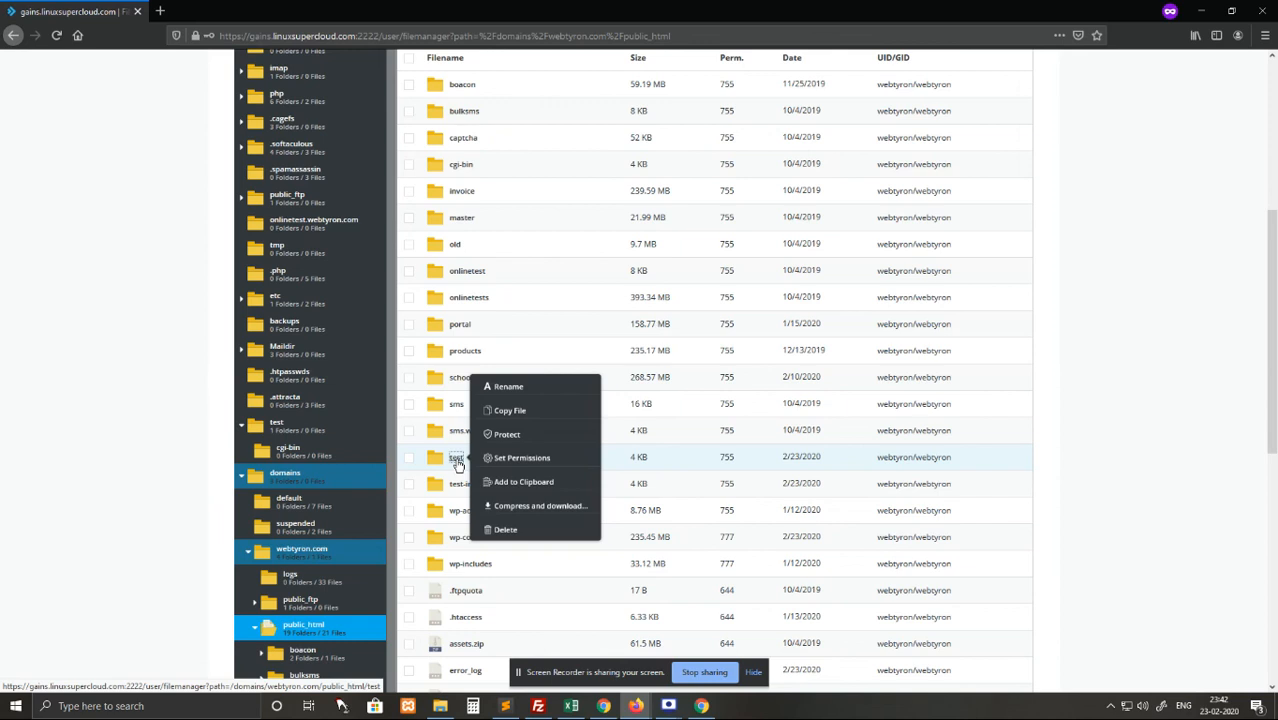
left_click(457, 466)
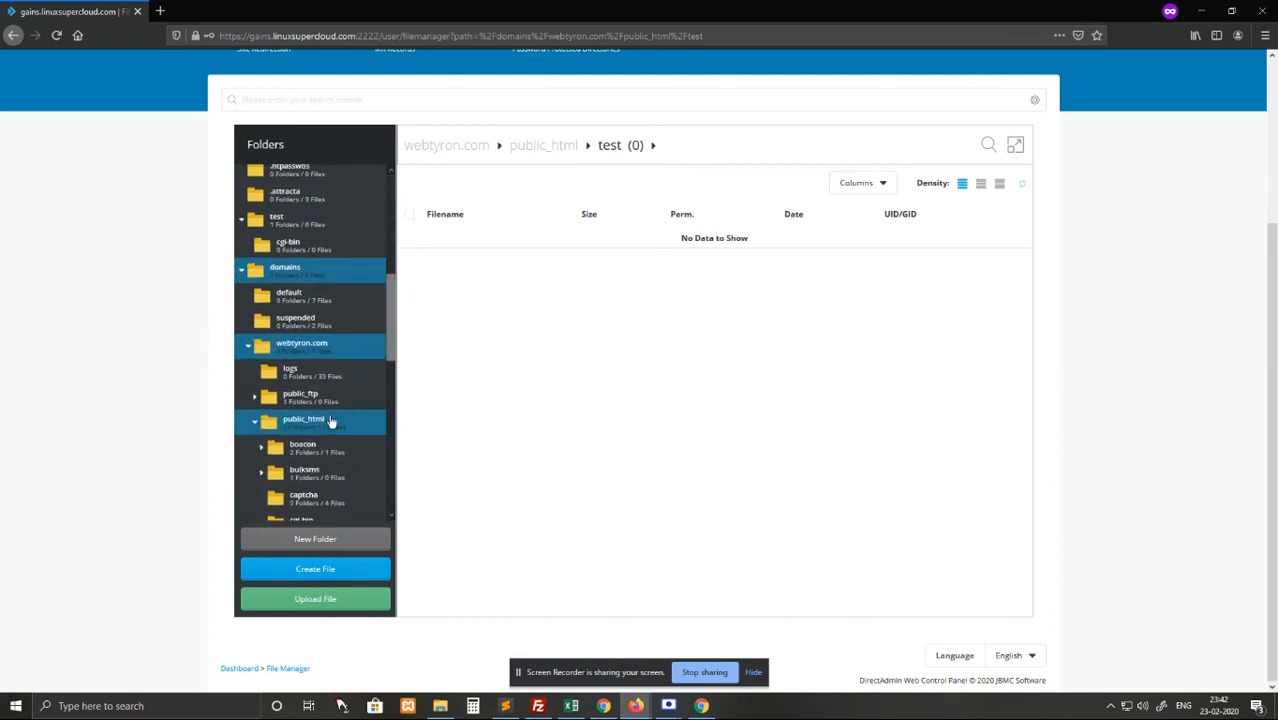
left_click(300, 419)
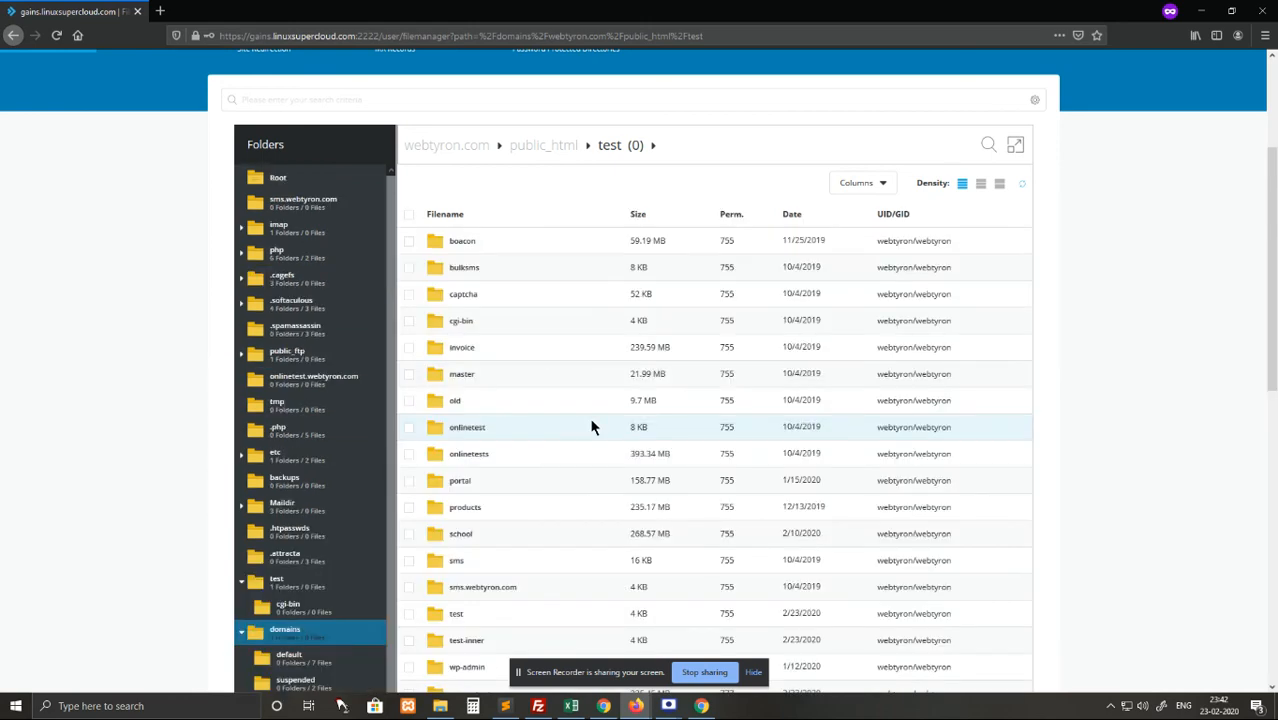
scroll(591, 427, "down", 2)
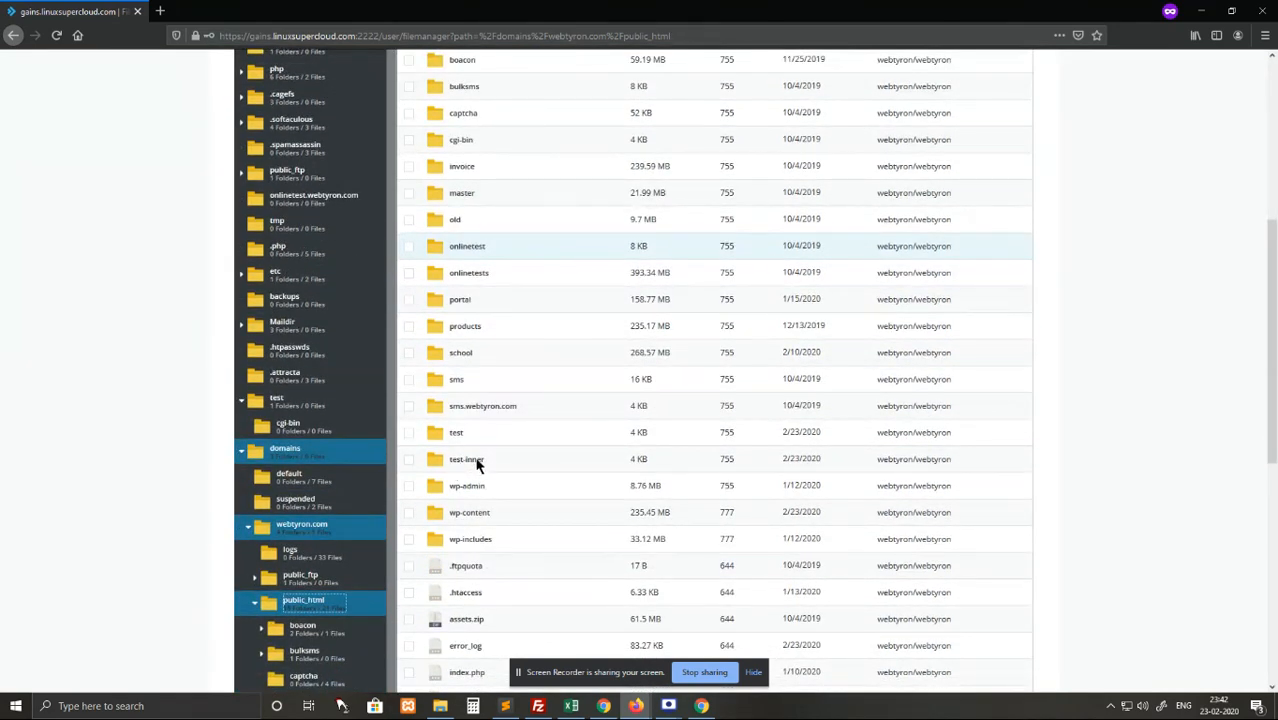
left_click(476, 460)
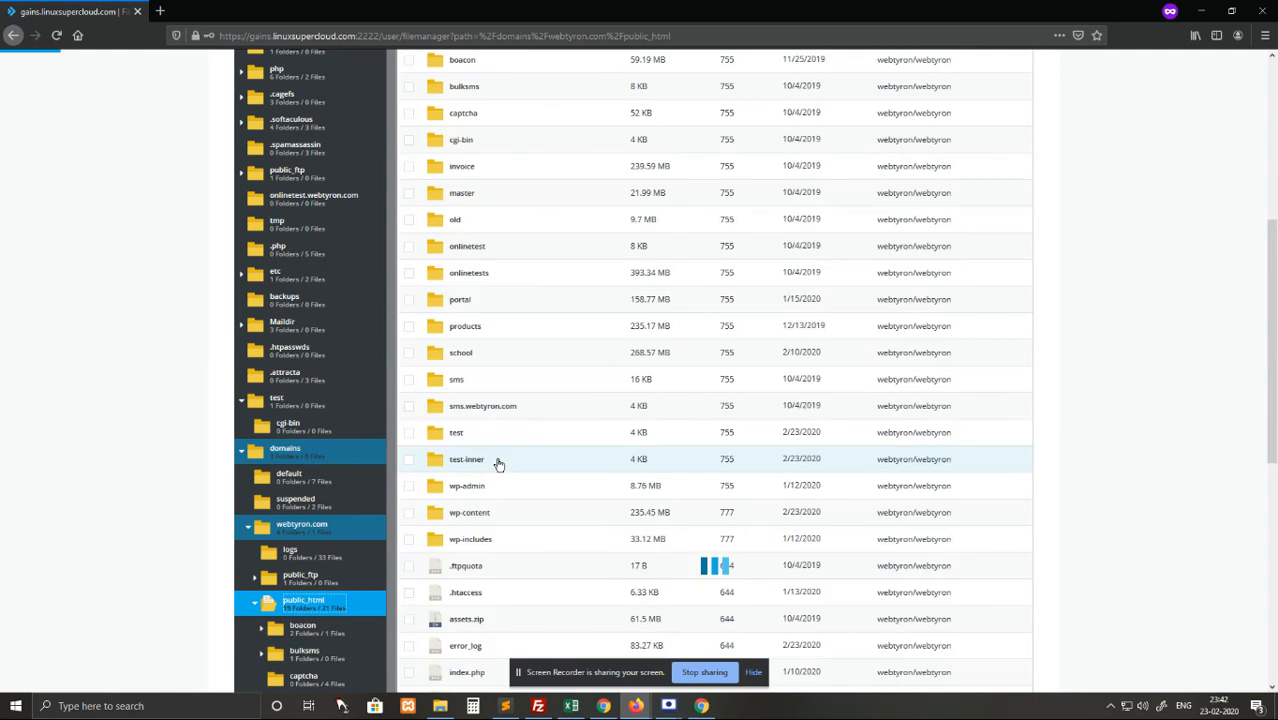
right_click(490, 461)
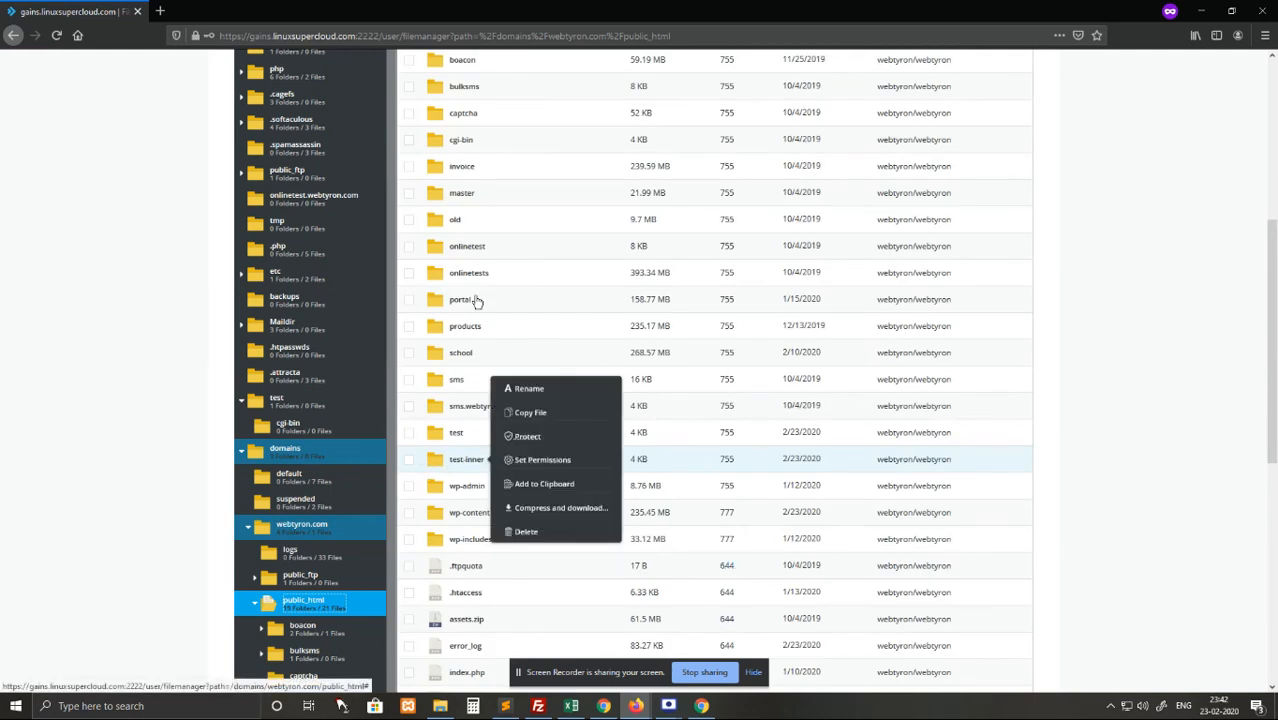
left_click(1137, 397)
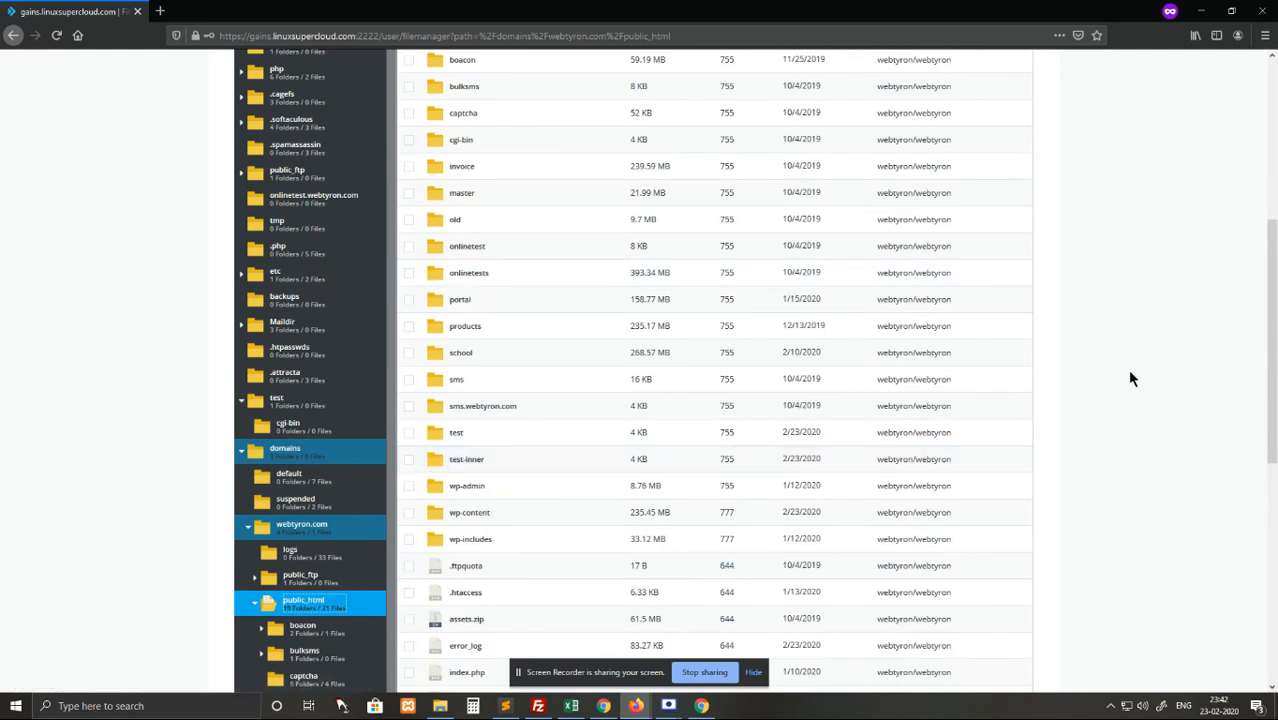